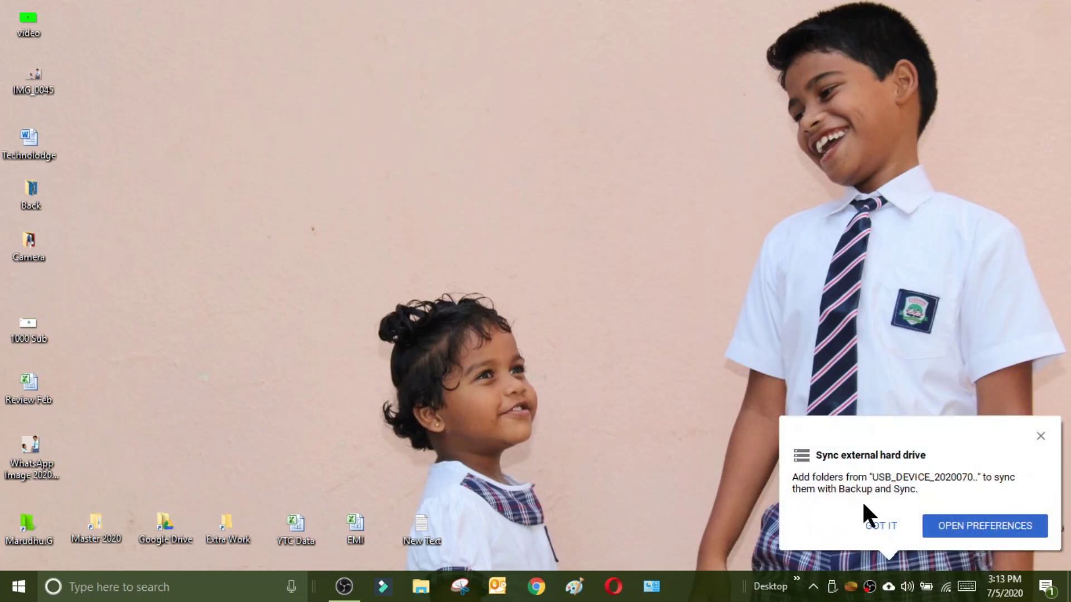
Step: Dismiss the external drive sync notification and open the SDXC (F:) card from This PC
left_click(1041, 437)
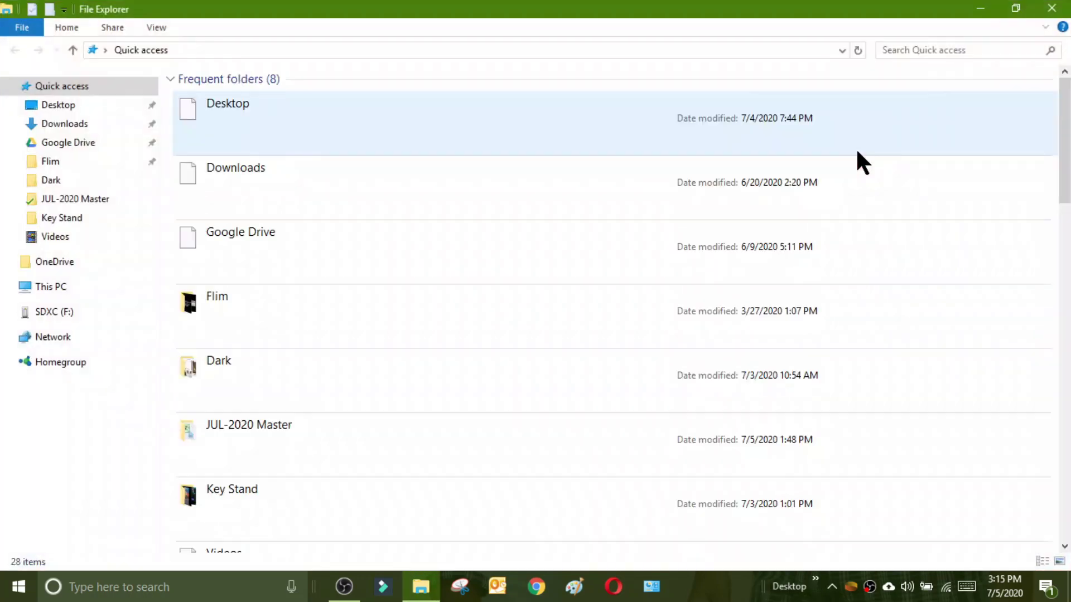
left_click(76, 288)
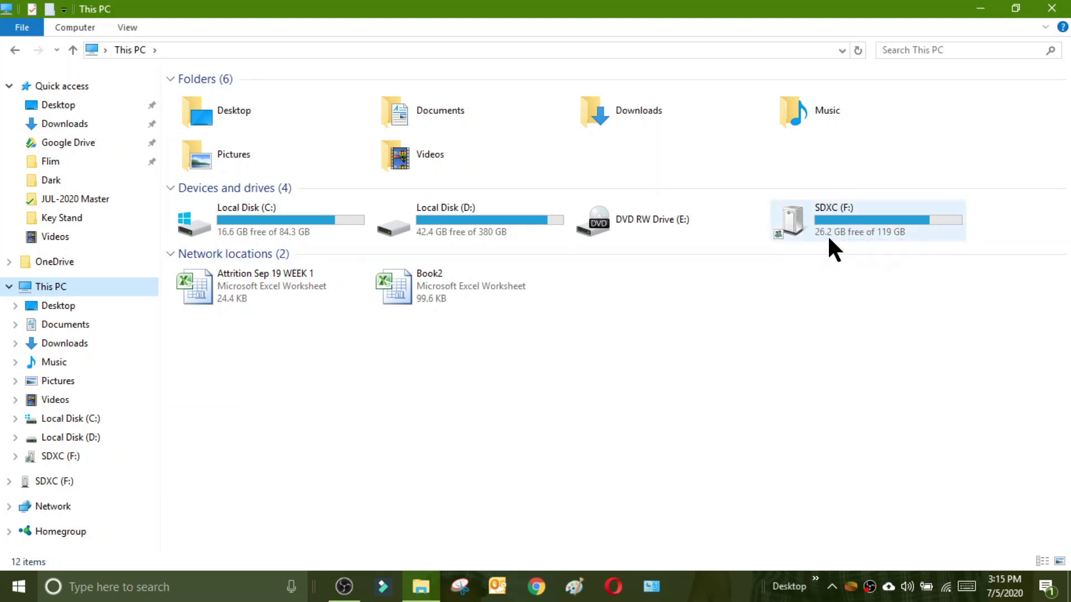
mouse_move(820, 240)
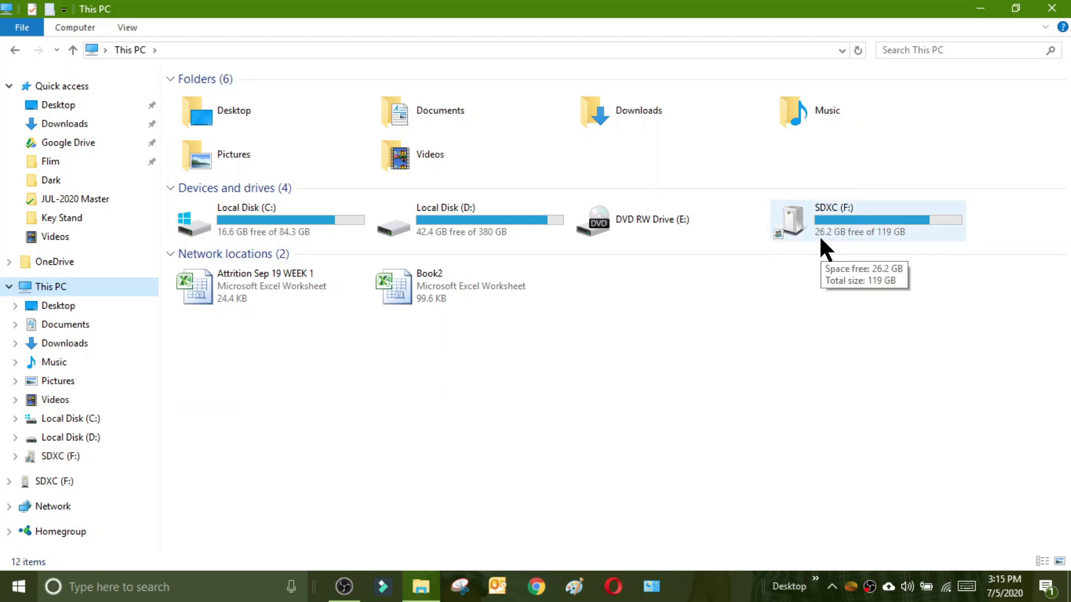
double_click(848, 227)
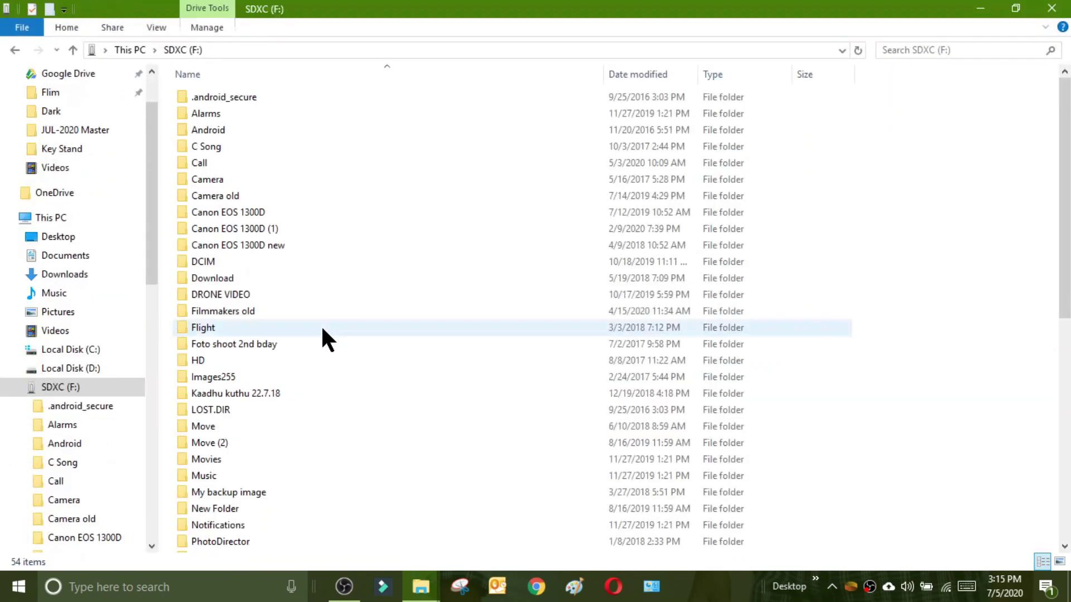
Step: Delete the Camera old folder from SD Card 128GB on Local Disk (D:) and refresh the folder
left_click(55, 220)
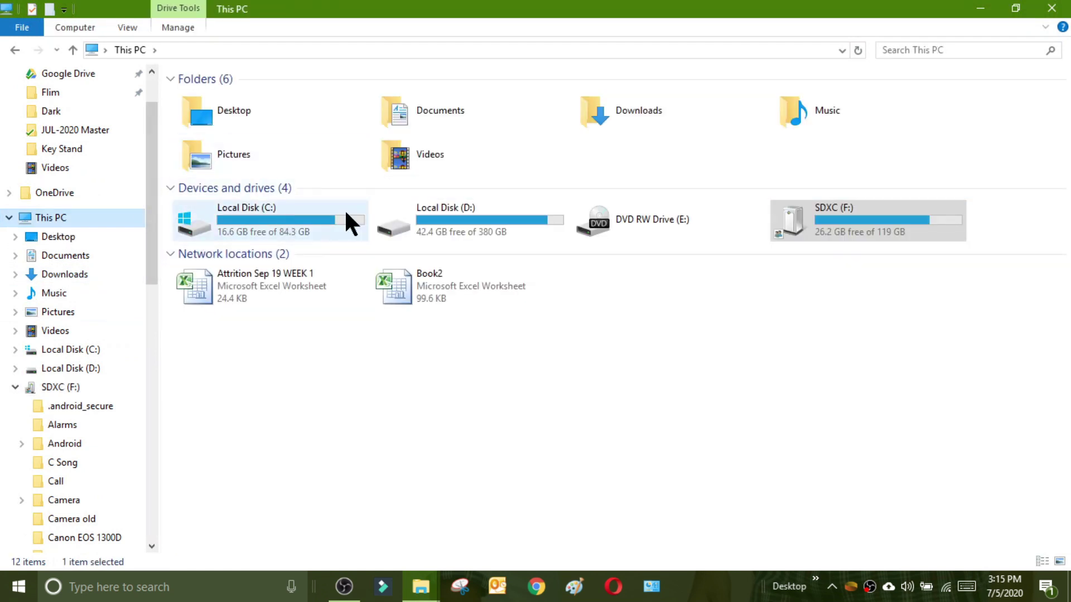
double_click(487, 211)
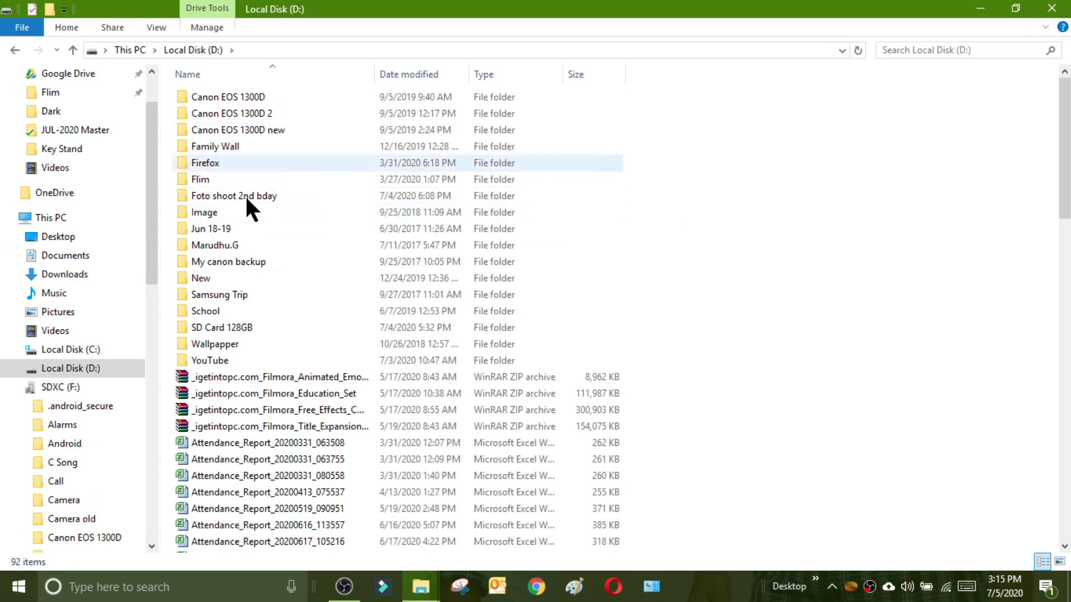
double_click(228, 327)
left_click(239, 98)
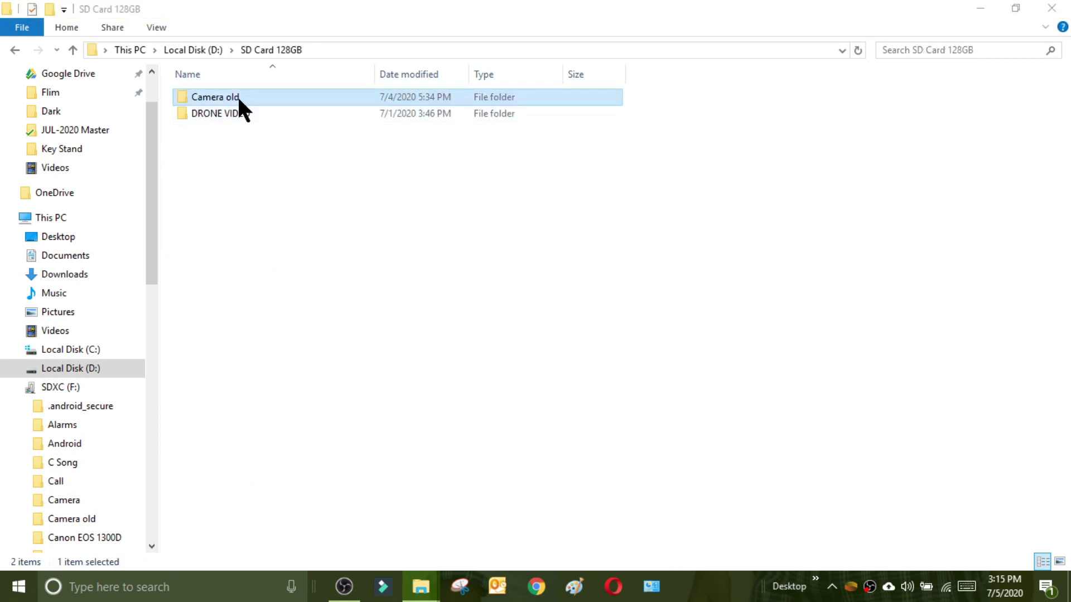
key("Delete")
right_click(345, 226)
left_click(388, 289)
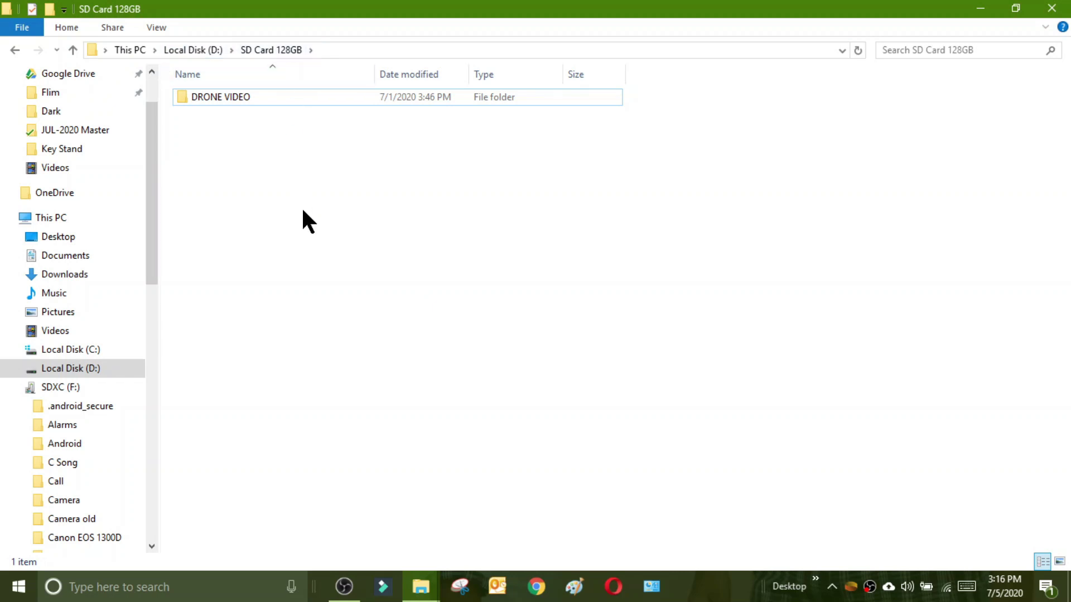
Step: Copy the Camera old folder from SDXC (F:) into the SD Card 128GB folder on Local Disk (D:)
key("alt+Left")
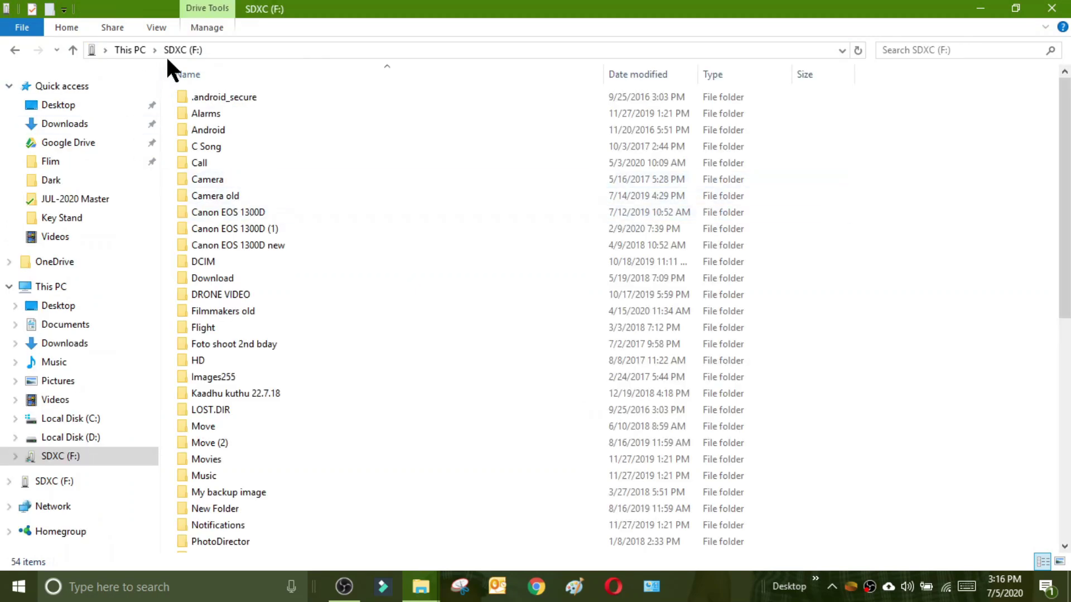
left_click(234, 195)
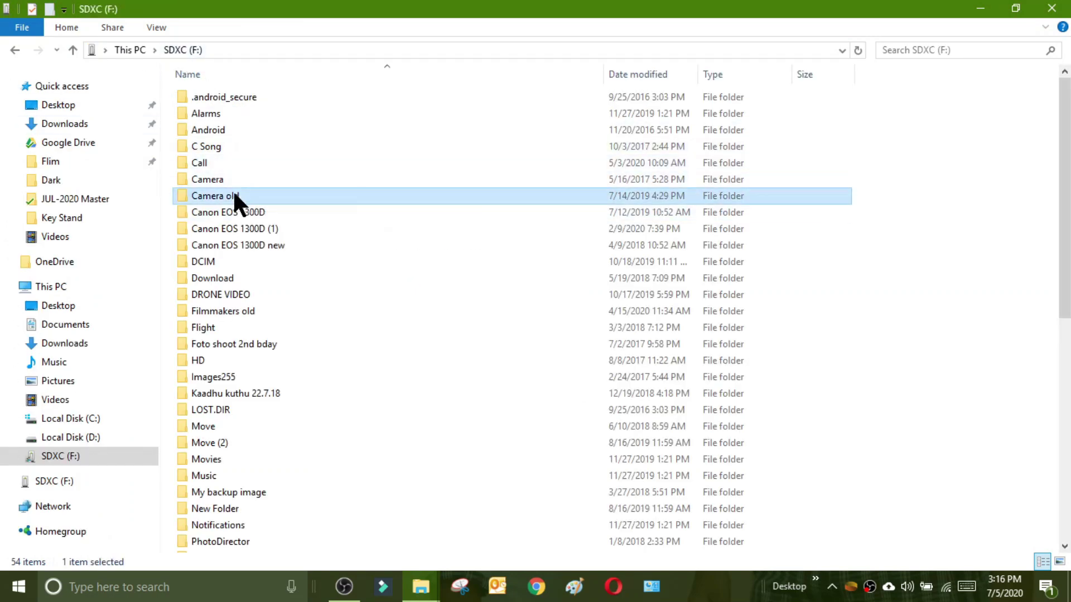
key("alt+Right")
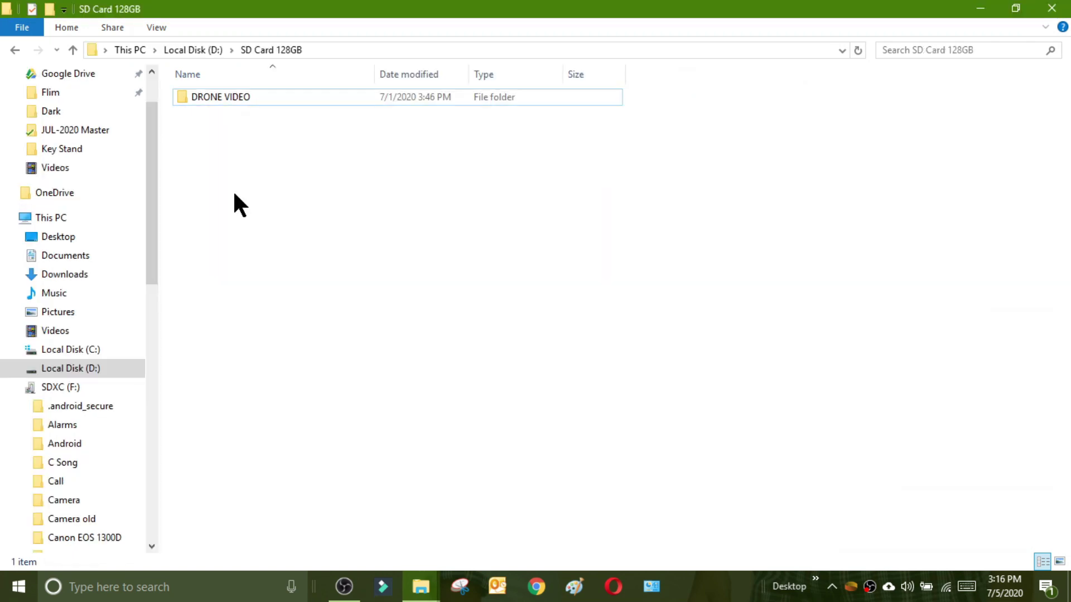
key("ctrl+v")
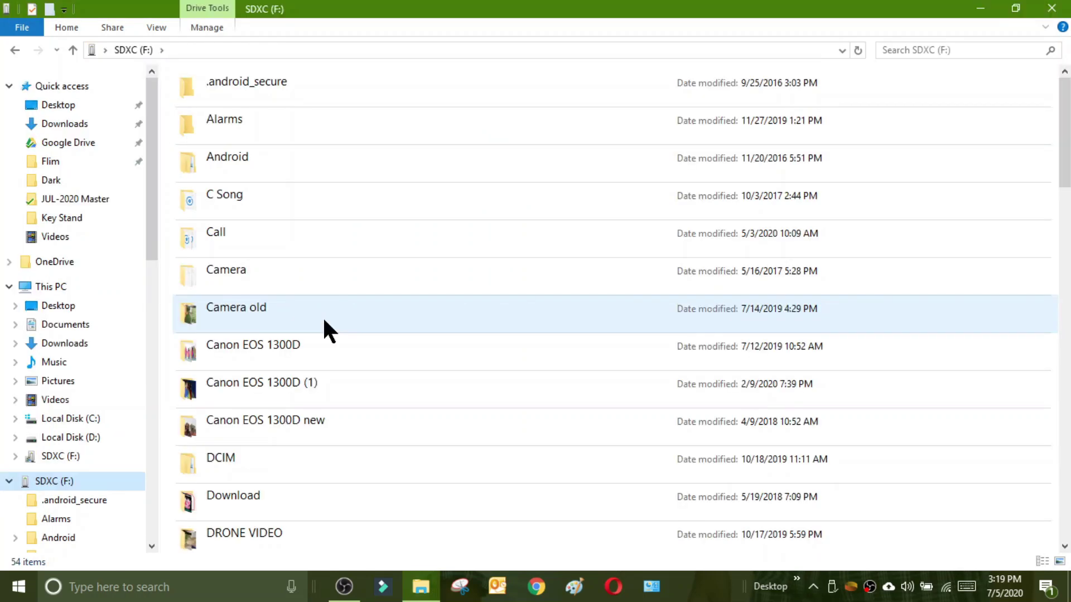
Step: Check which commands are available for the Camera old folder on SDXC (F:), including its Google Drive options
key("alt+s")
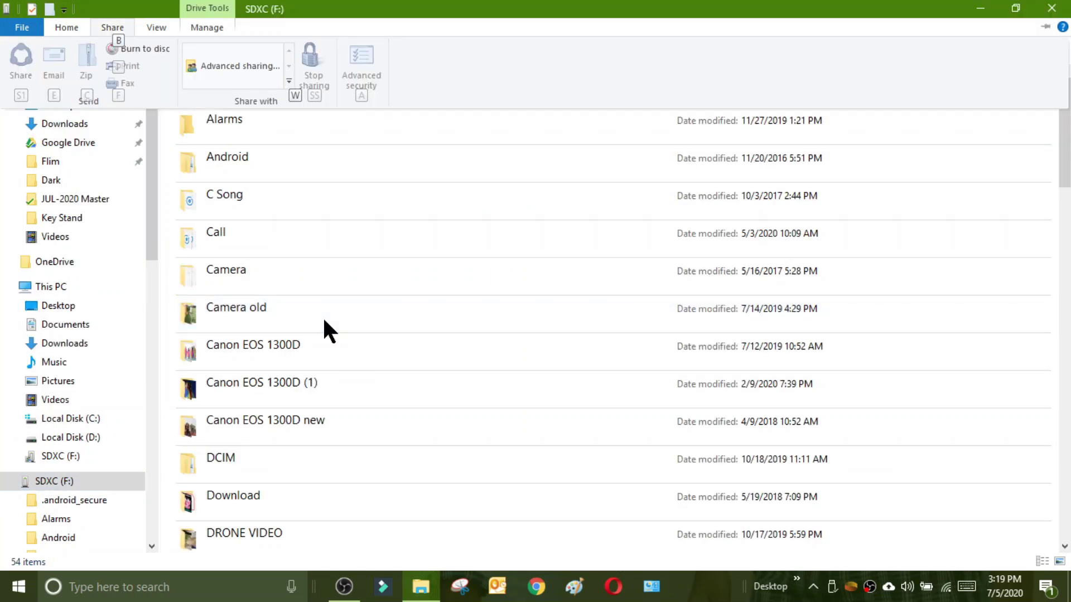
key("Escape")
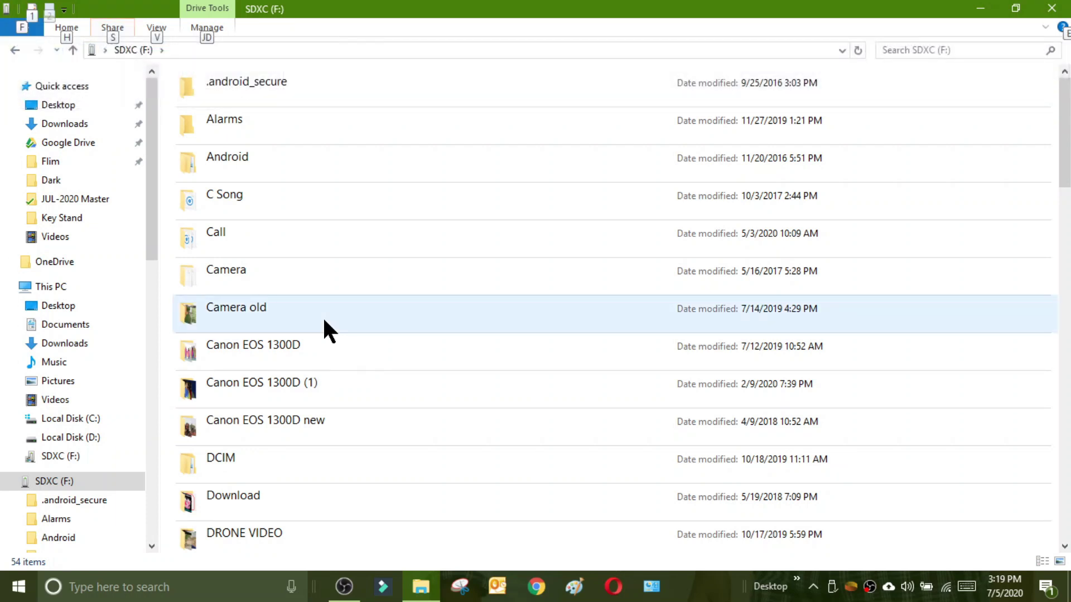
left_click(287, 317)
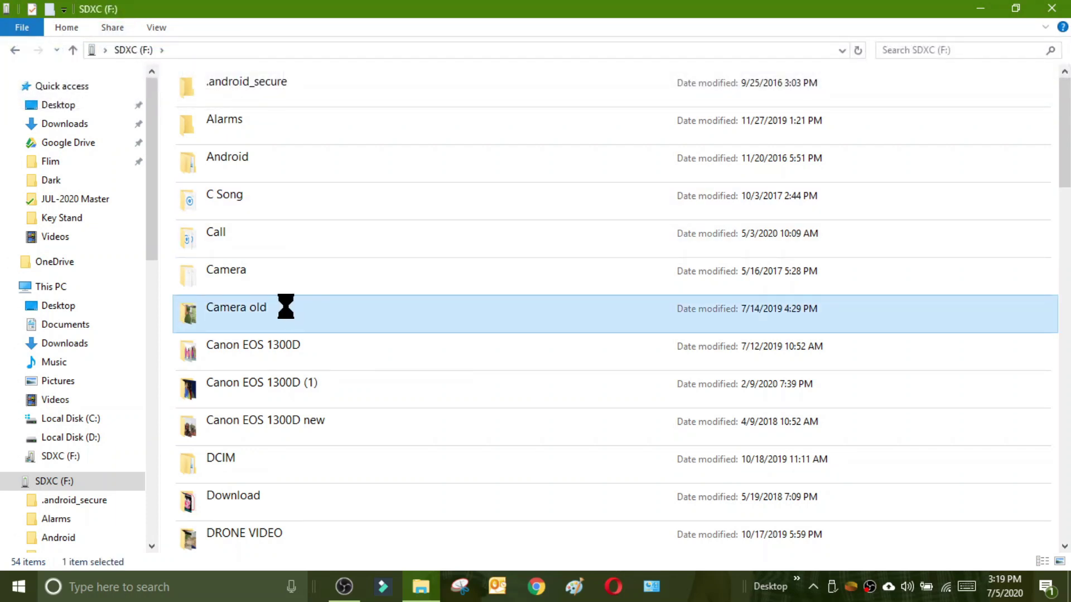
right_click(284, 304)
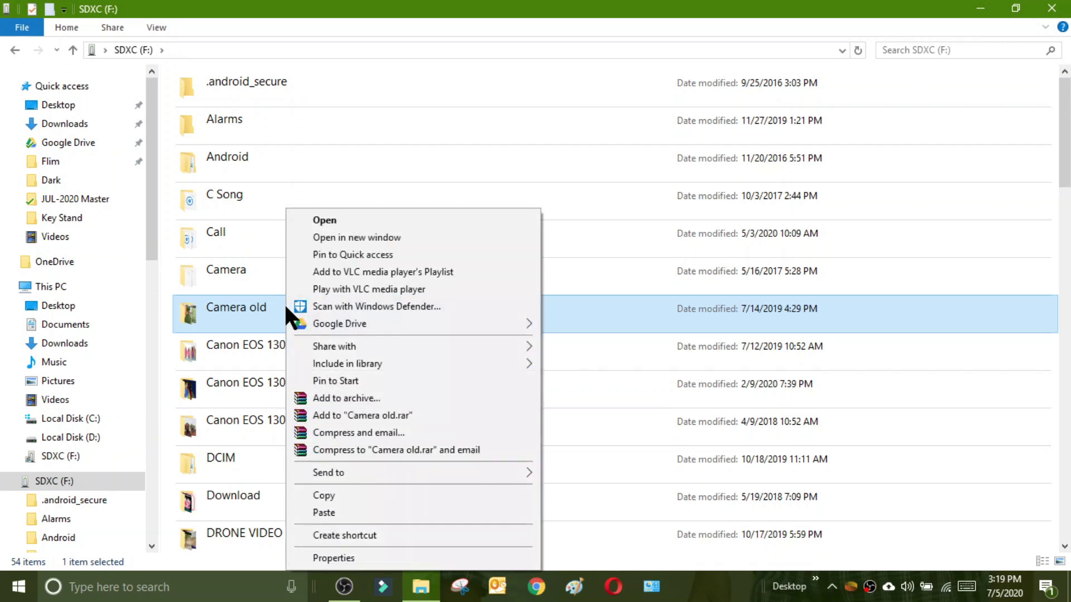
mouse_move(469, 320)
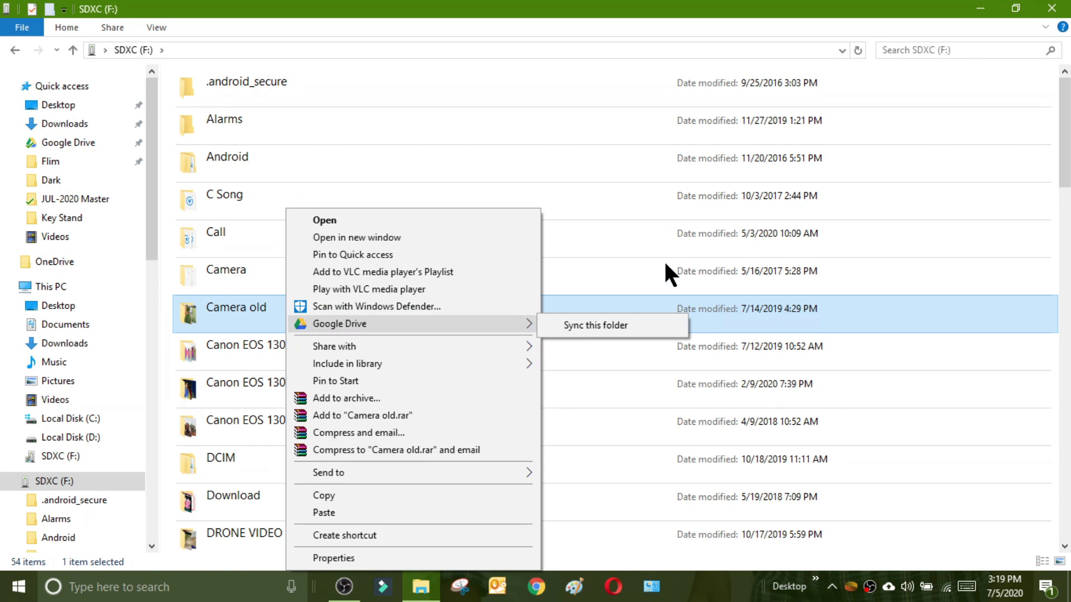
key("Escape")
key("Escape")
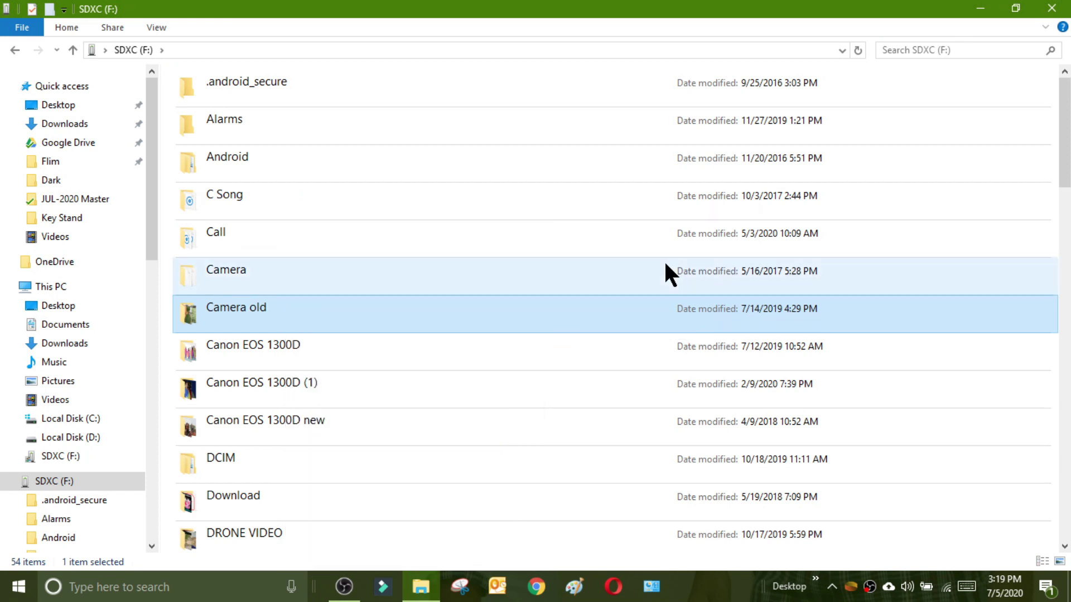
Step: Check the size and attributes of the Camera old folder in its properties
right_click(273, 312)
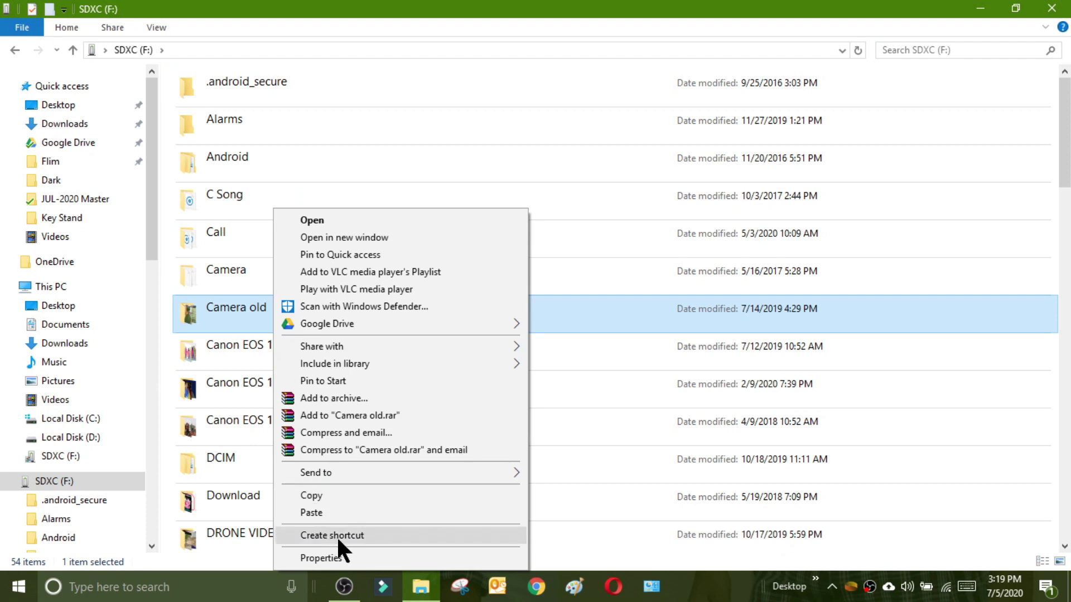
left_click(340, 558)
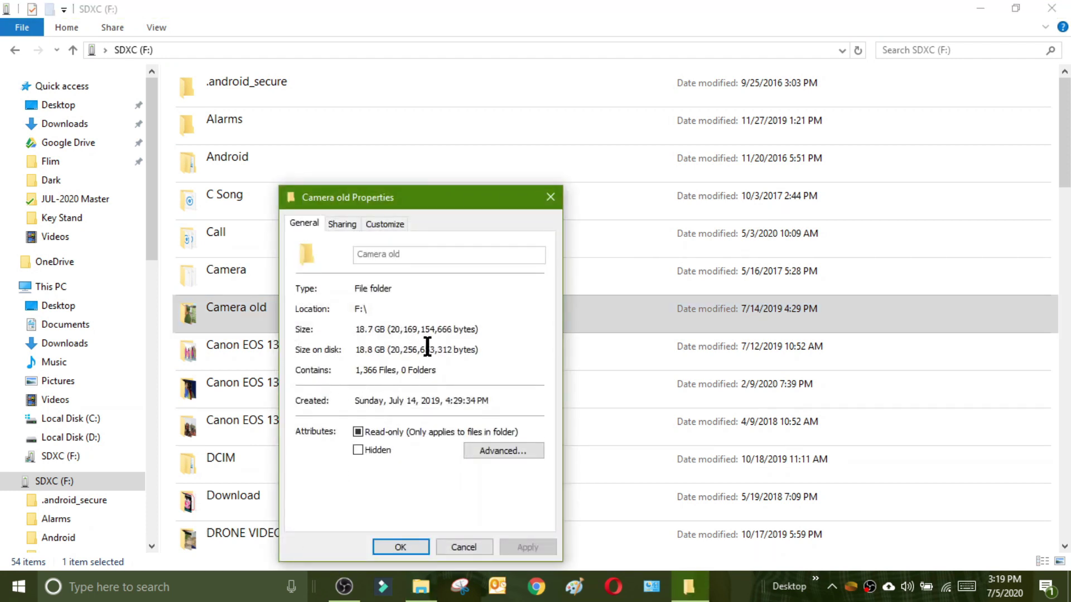
left_click(549, 200)
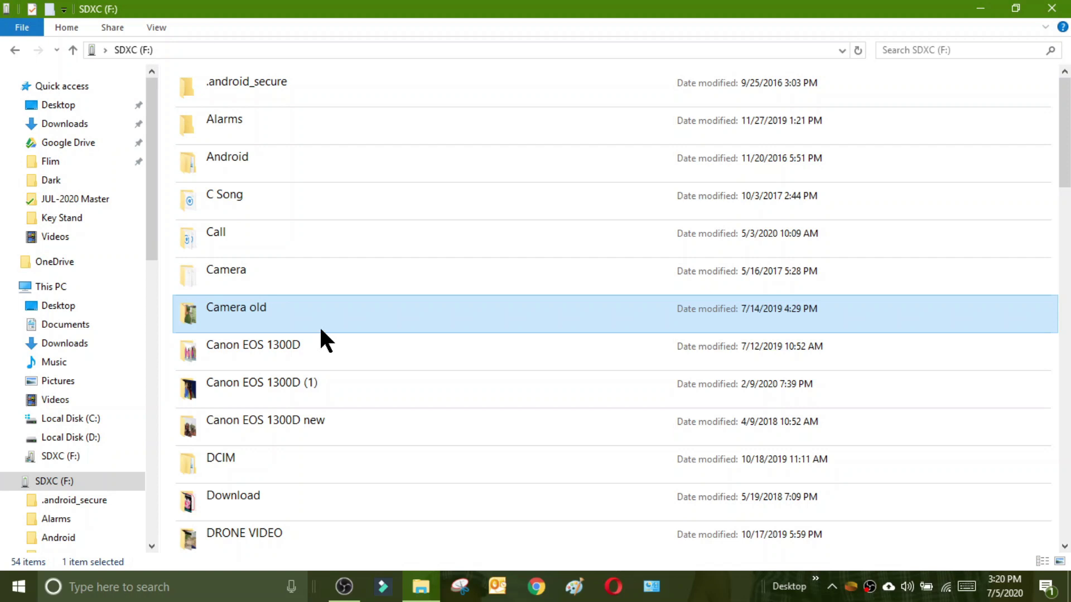
Step: Review the Send to destinations offered for the Camera old folder
right_click(279, 308)
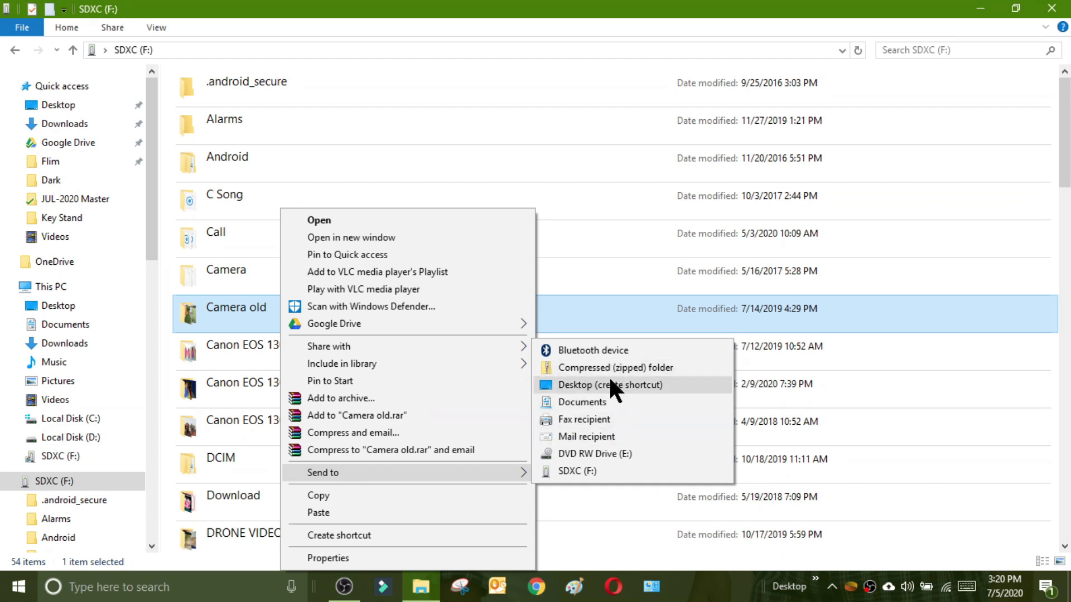
mouse_move(400, 473)
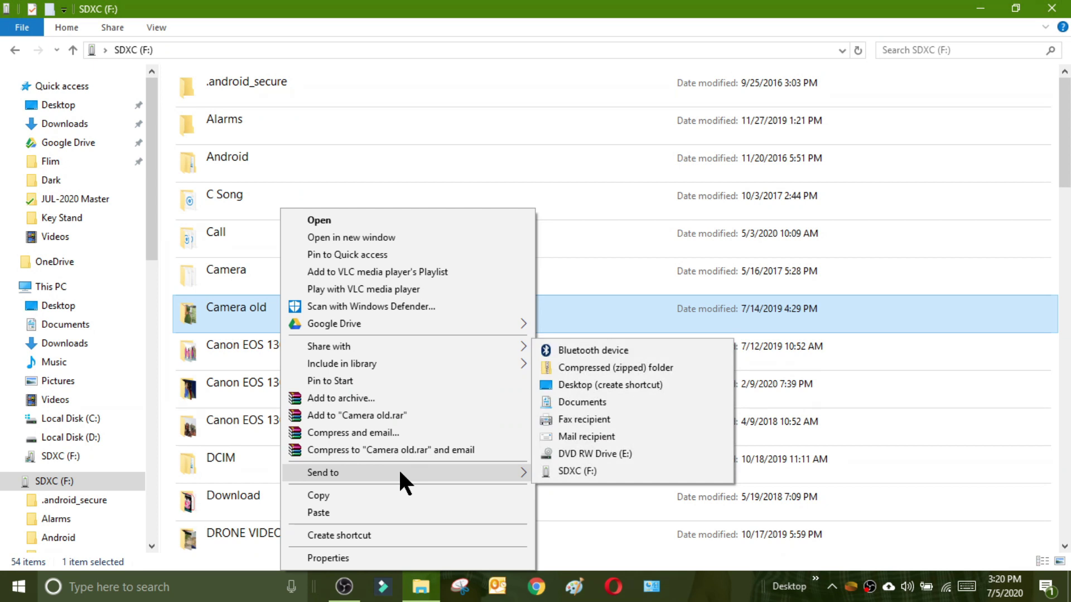
left_click(578, 319)
Step: Open the Camera old folder and examine how its photo and video thumbnails load throughout the list
double_click(421, 318)
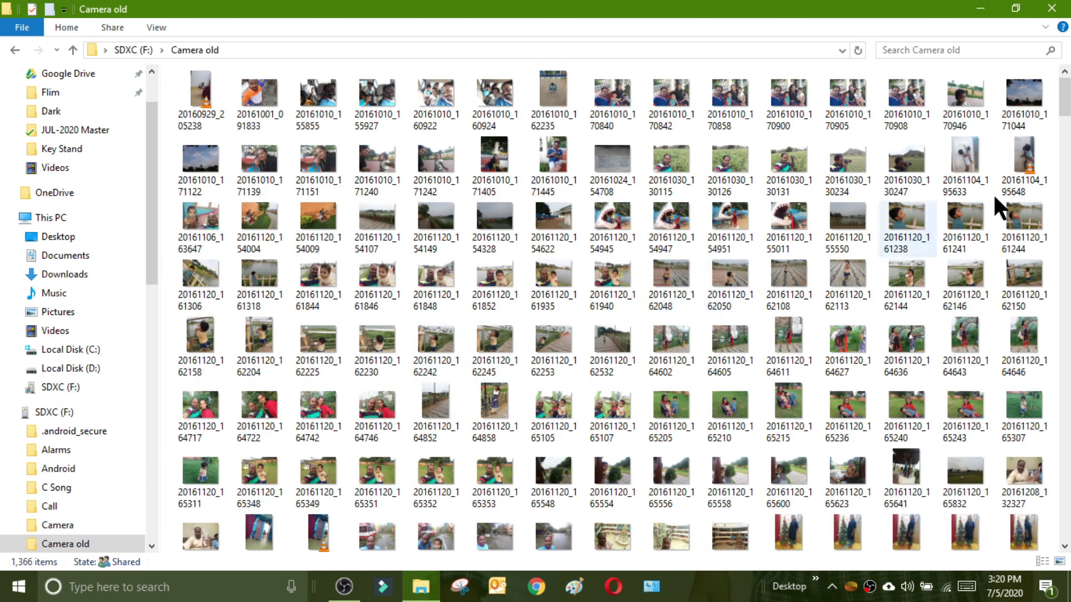
scroll(1067, 133, "down", 2)
left_click_drag(1067, 134, 1065, 205)
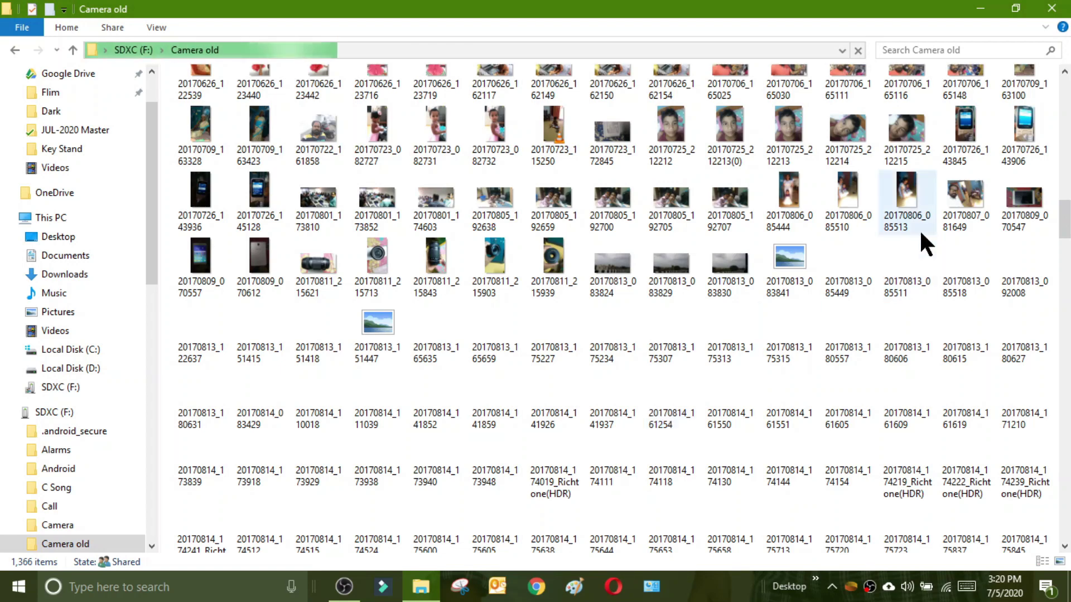
left_click_drag(1067, 223, 1065, 421)
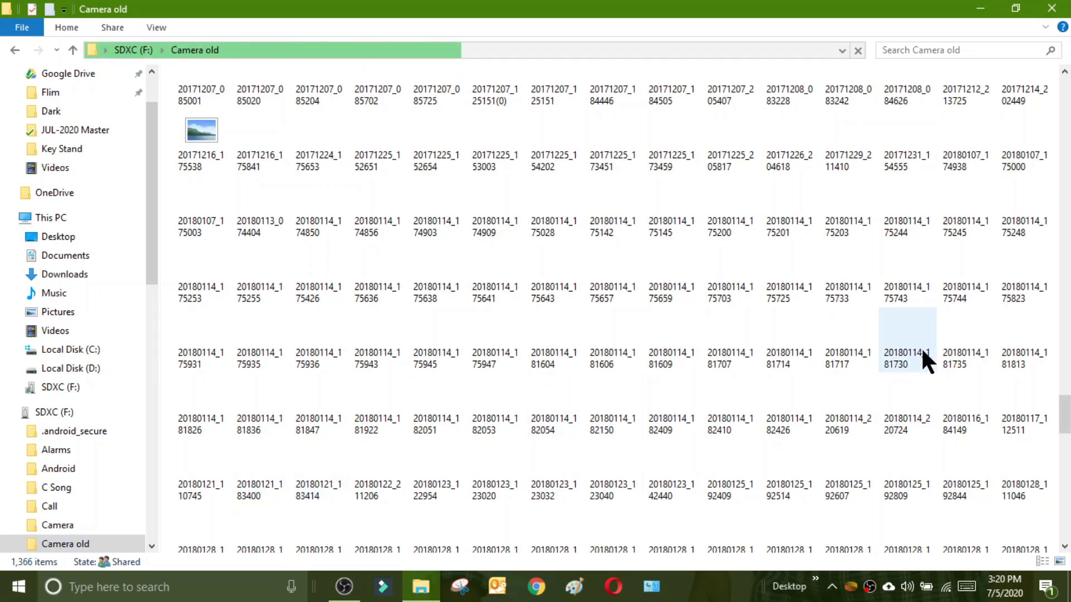
left_click_drag(1068, 413, 1066, 520)
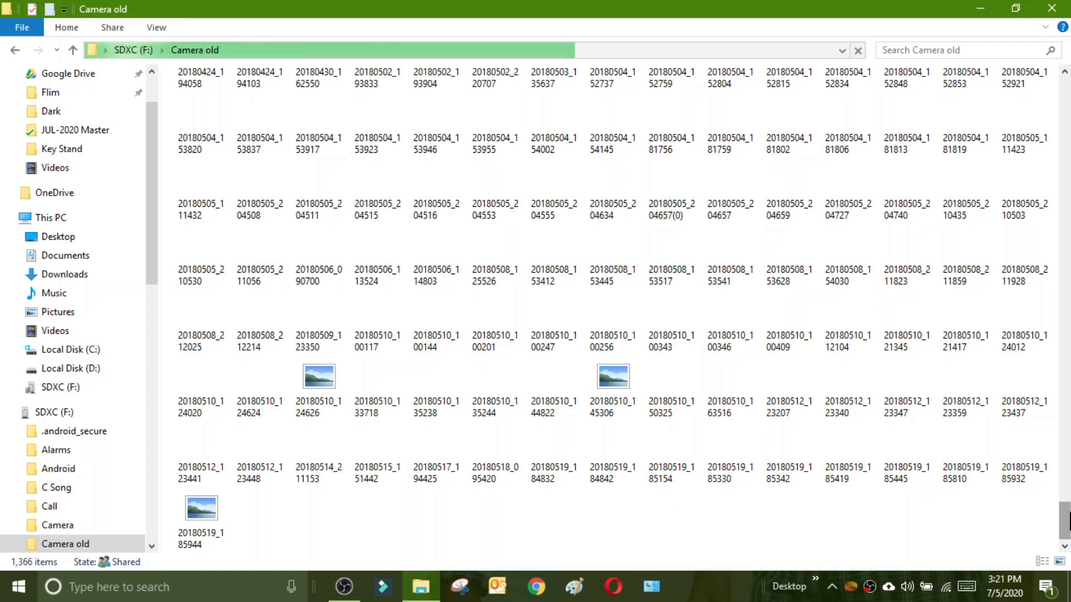
left_click_drag(1064, 521, 1026, 184)
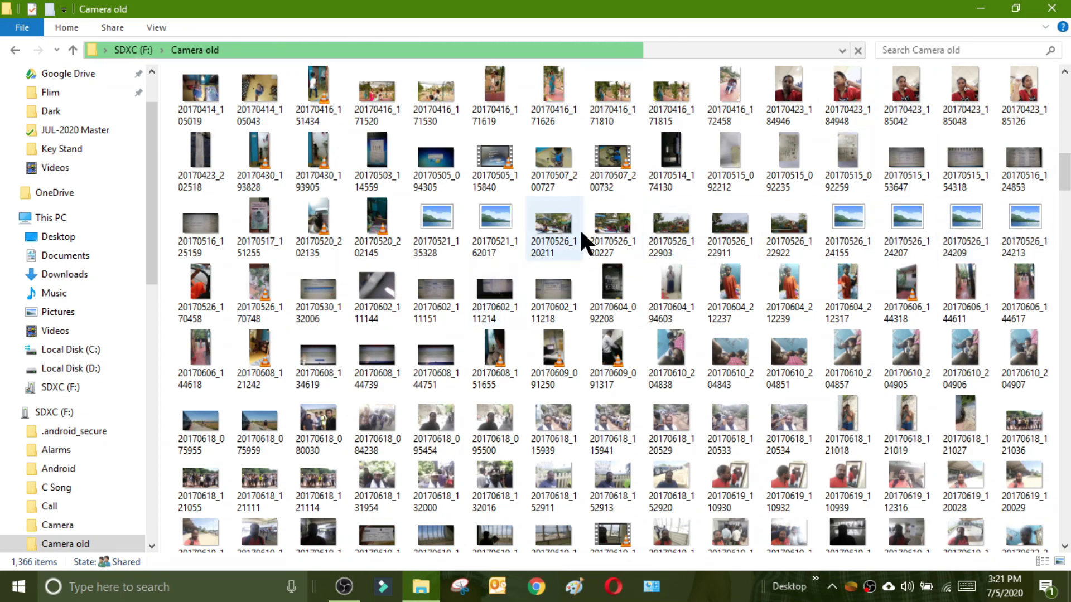
left_click_drag(1065, 178, 1065, 226)
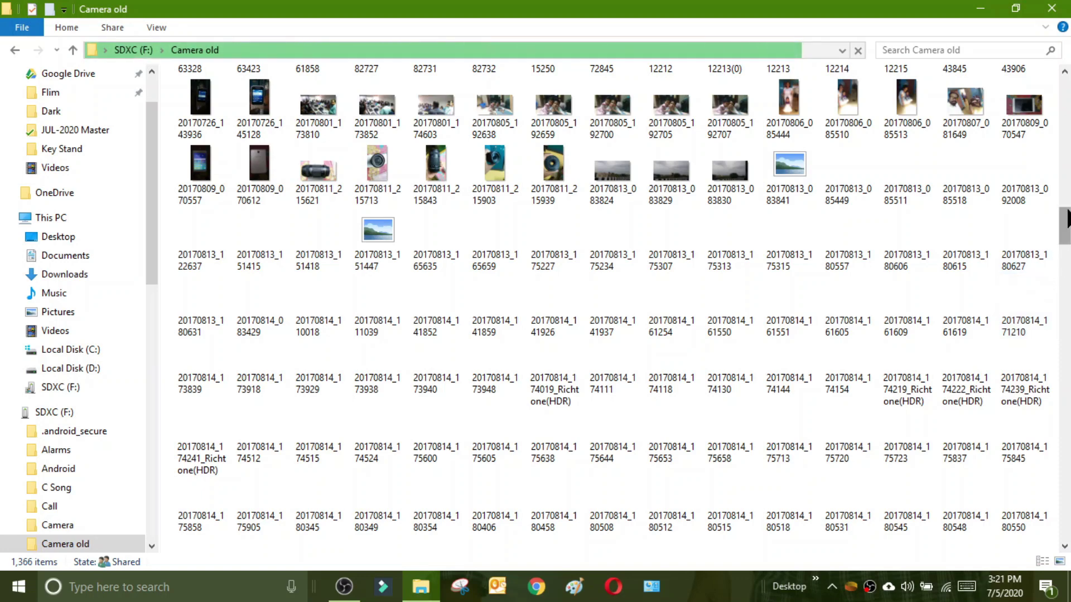
scroll(1066, 220, "up", 15)
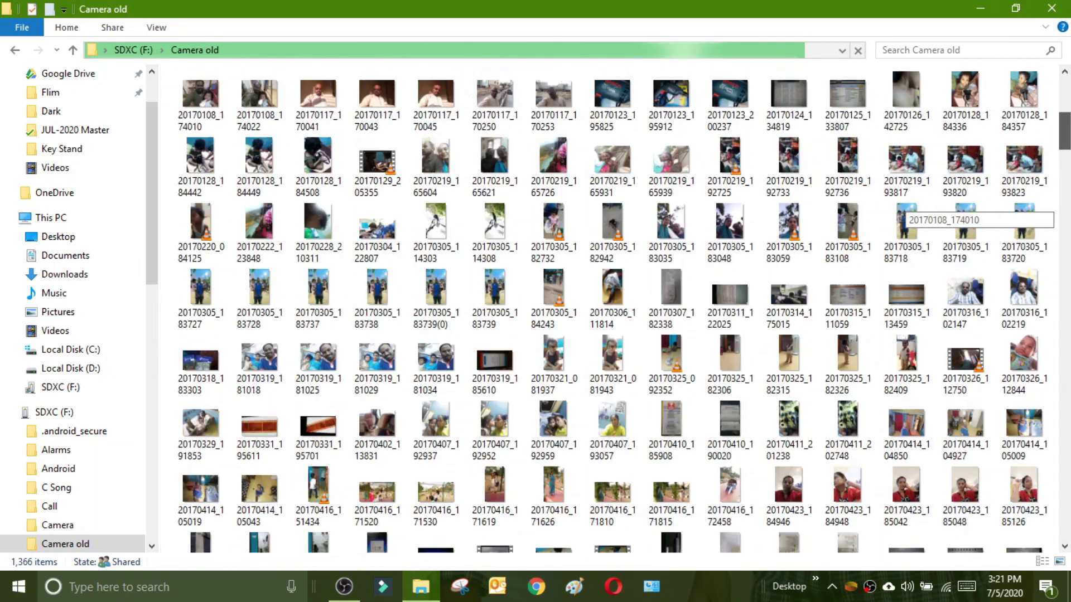
scroll(903, 215, "up", 2)
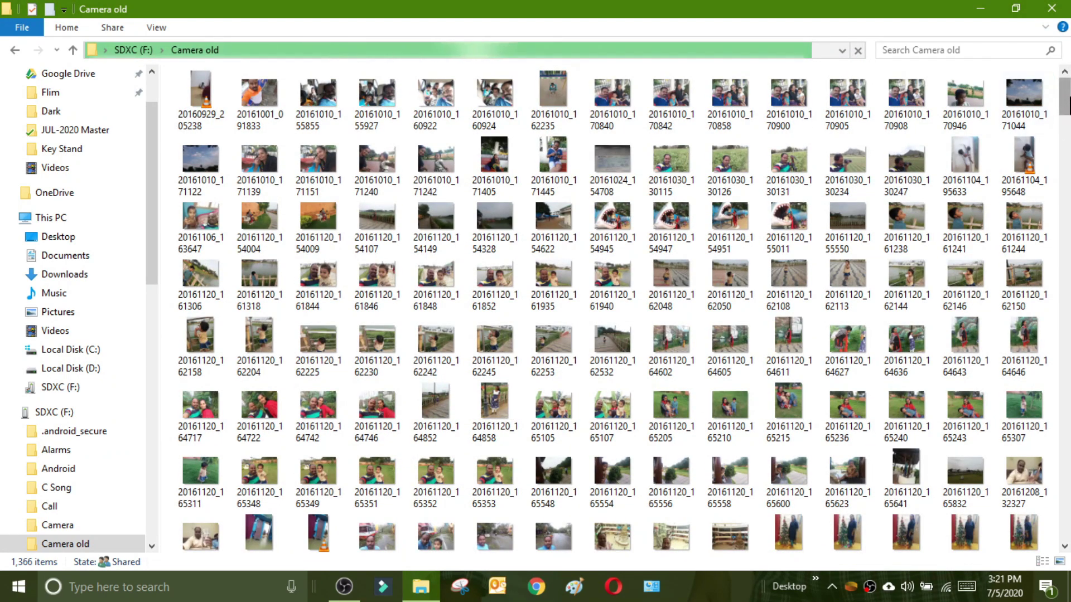
scroll(1039, 93, "down", 15)
scroll(906, 94, "down", 5)
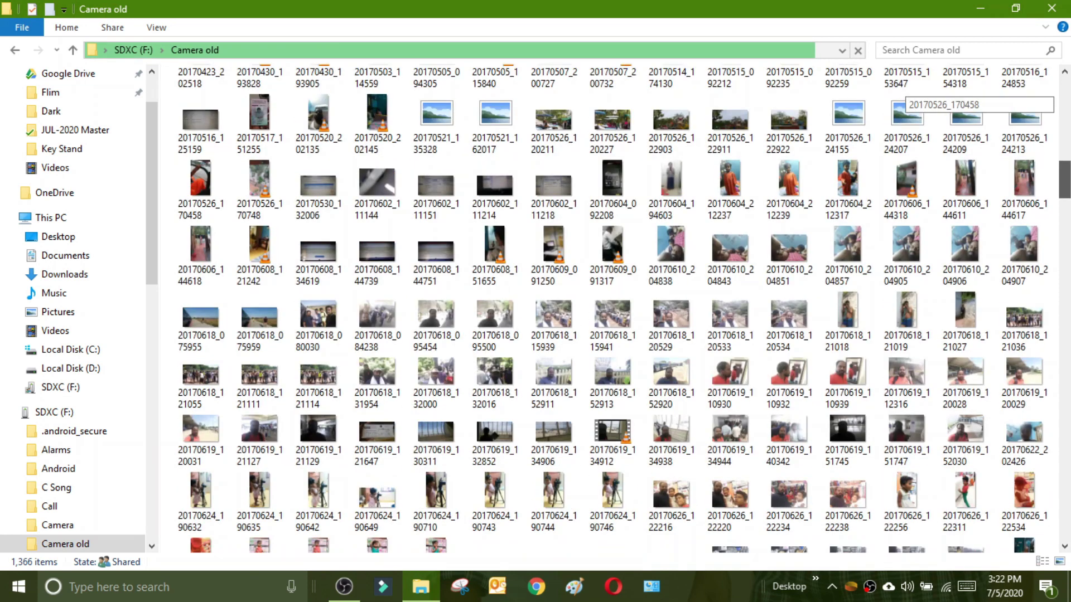
Step: Select all photos in the Foto shoot 2nd bday folder and review the Send to destinations offered for them
left_click(667, 240)
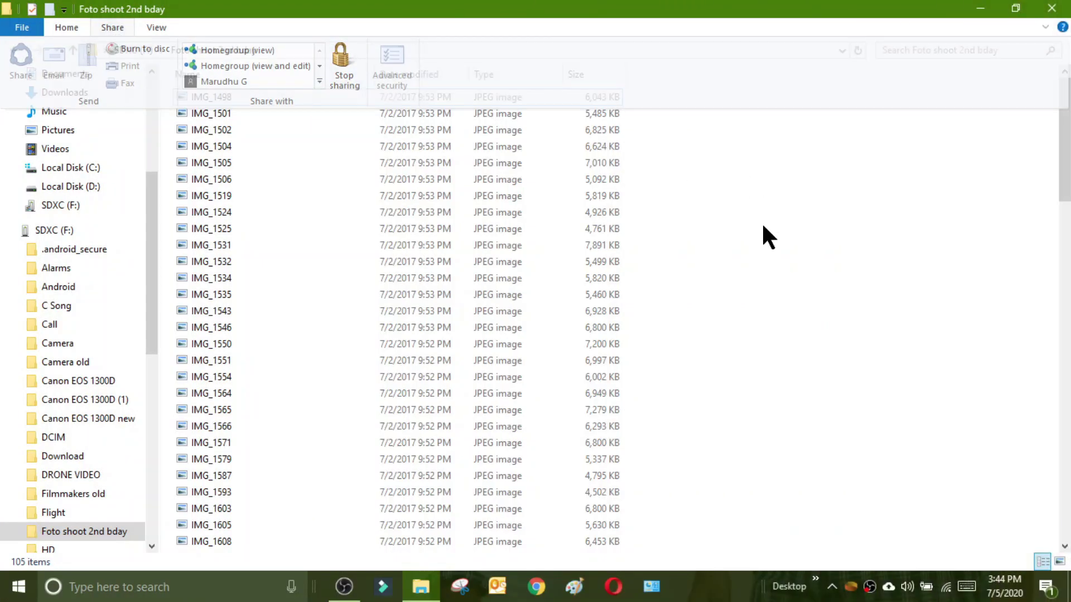
key("ctrl+a")
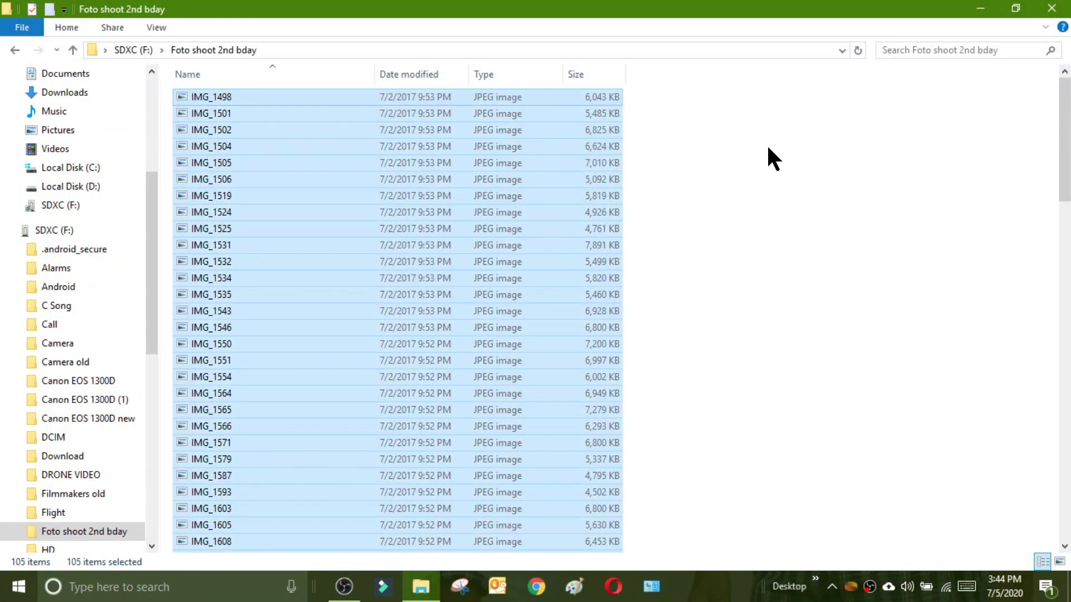
right_click(373, 225)
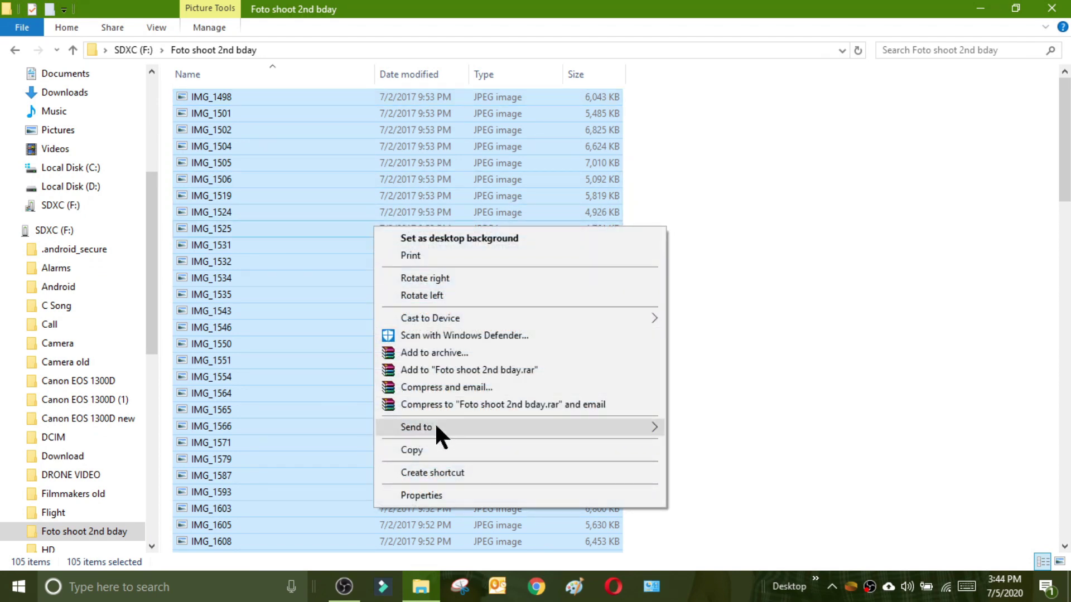
mouse_move(506, 429)
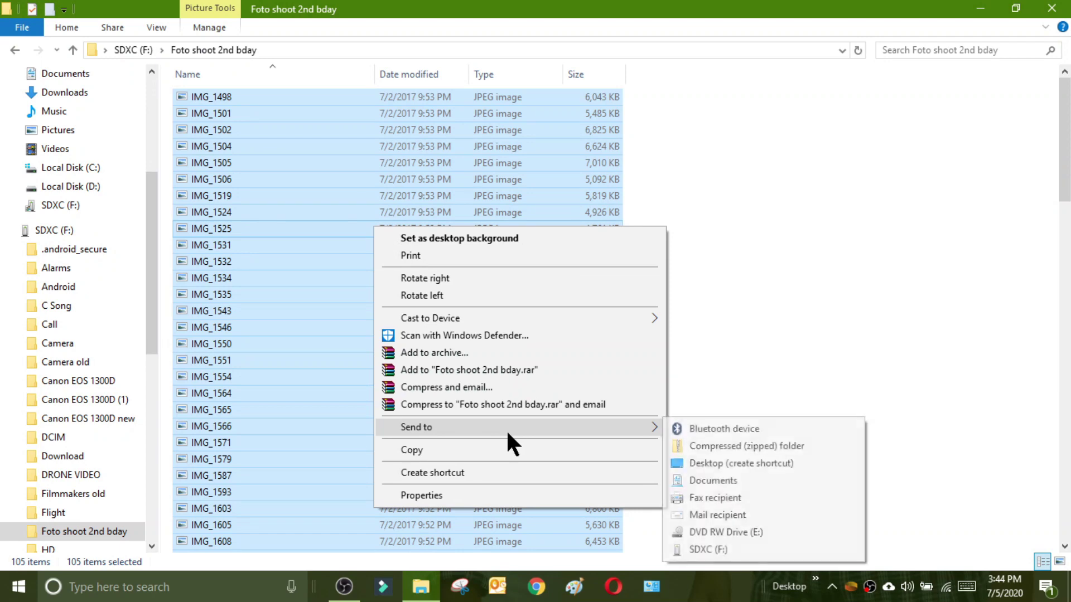
left_click(764, 226)
left_click(764, 226)
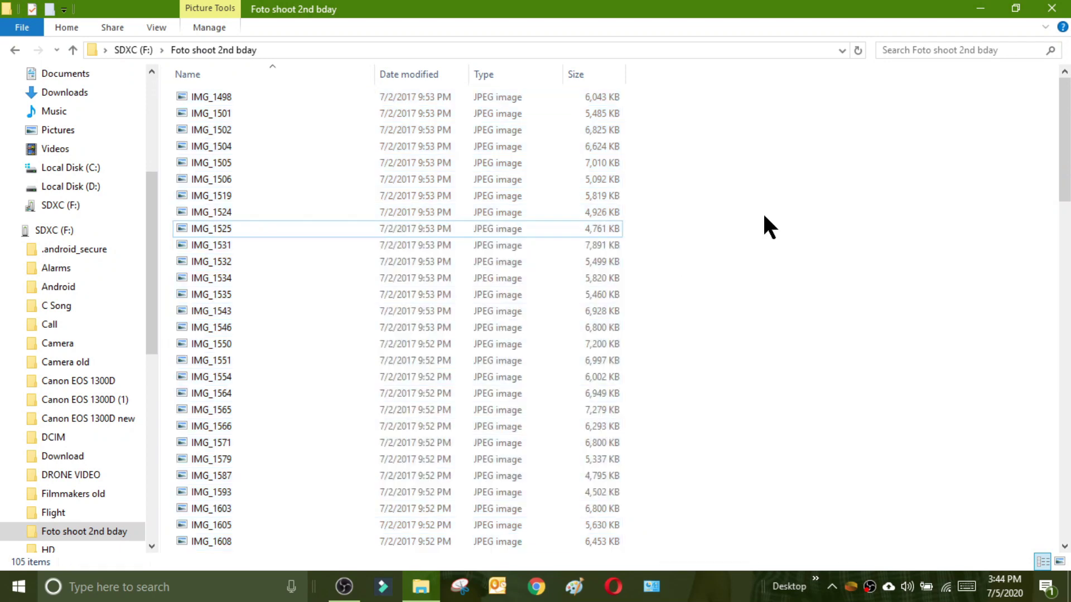
Step: Display the Foto shoot 2nd bday photos as medium icons
right_click(764, 115)
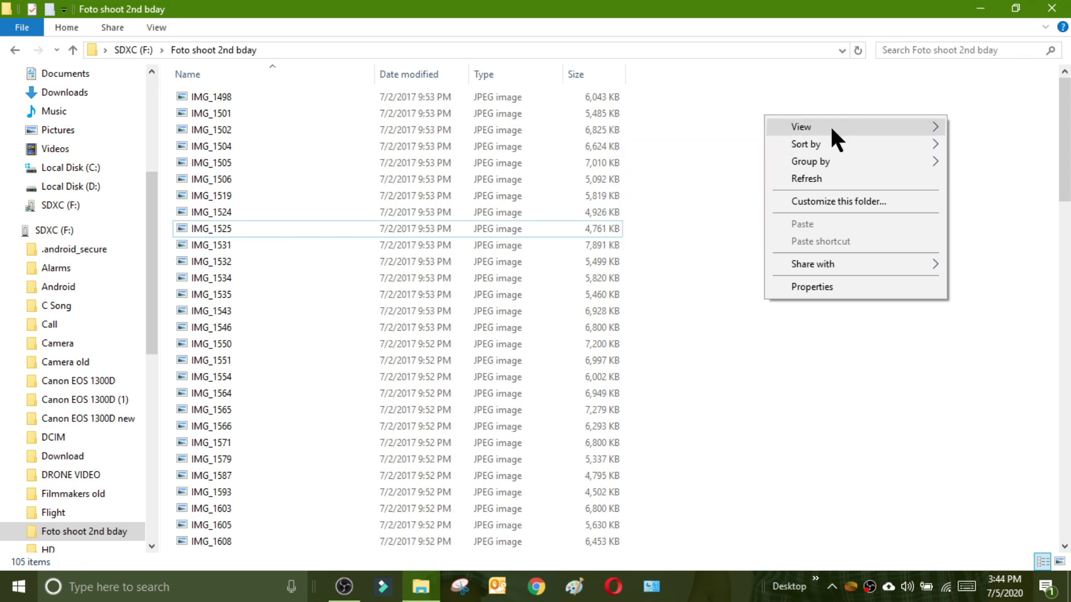
mouse_move(831, 130)
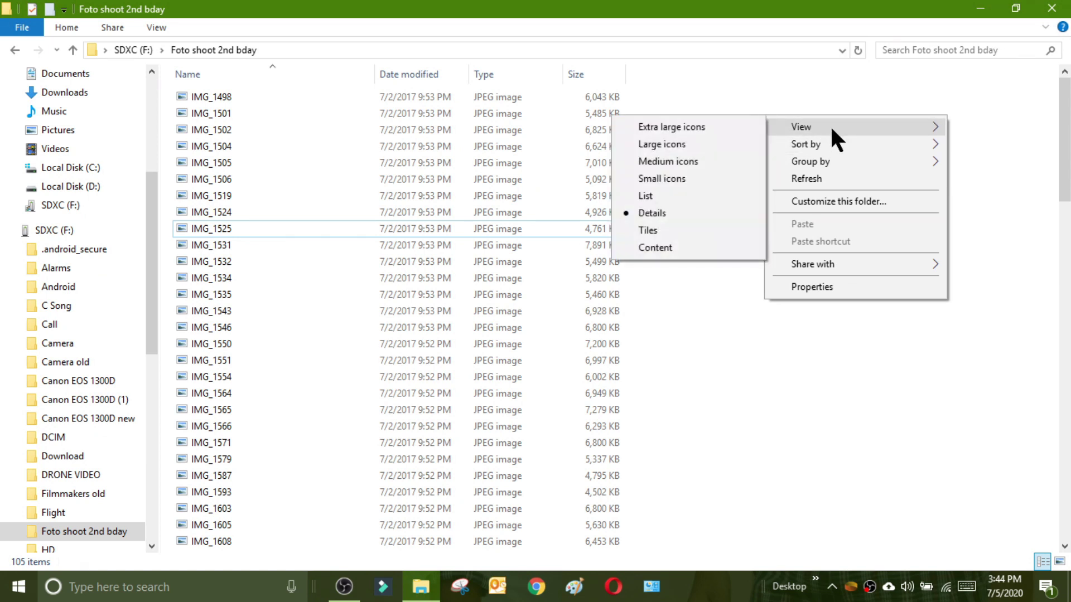
left_click(677, 166)
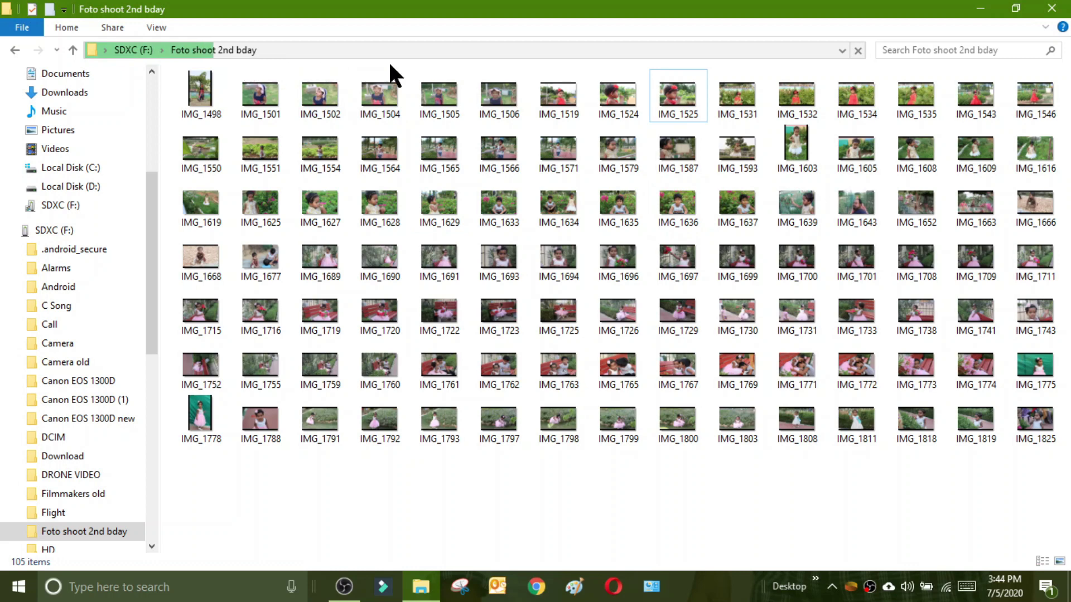
mouse_move(664, 92)
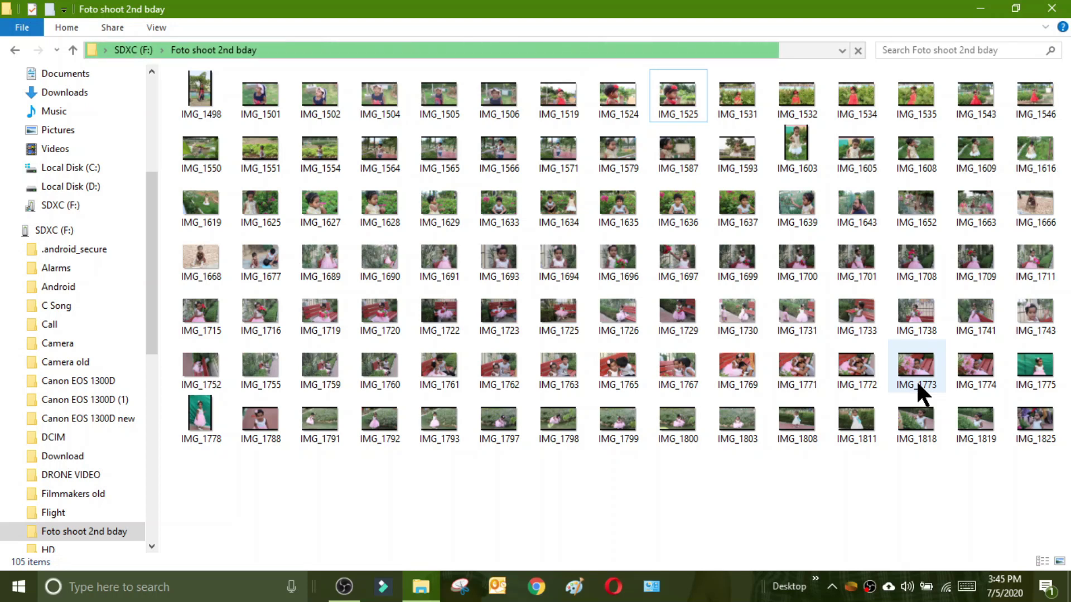
Step: Send all photos in the Foto shoot 2nd bday folder to the Galaxy S10
key("alt+s")
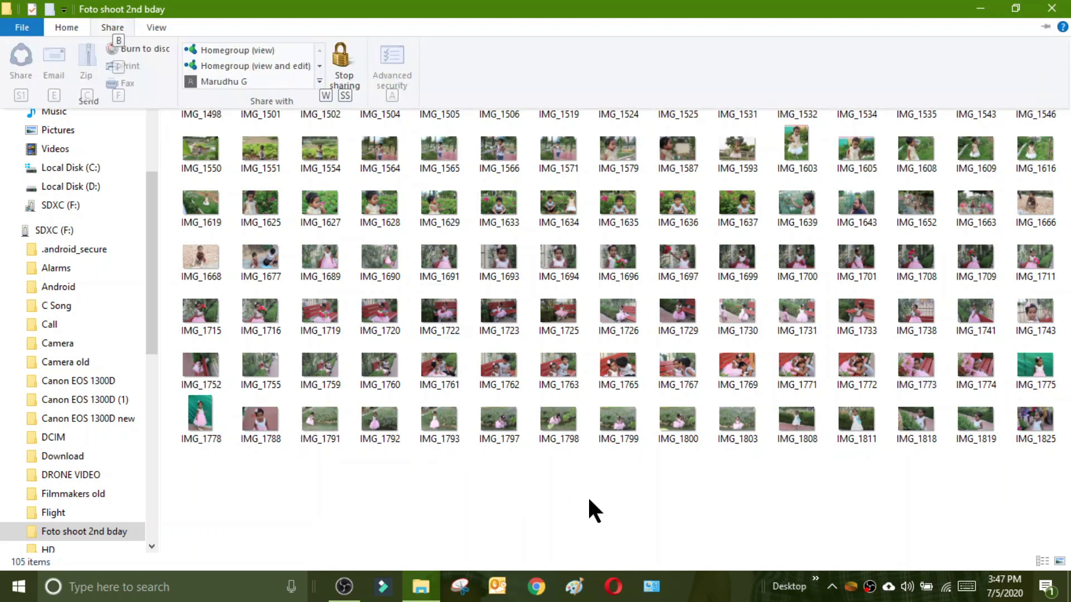
key("Escape")
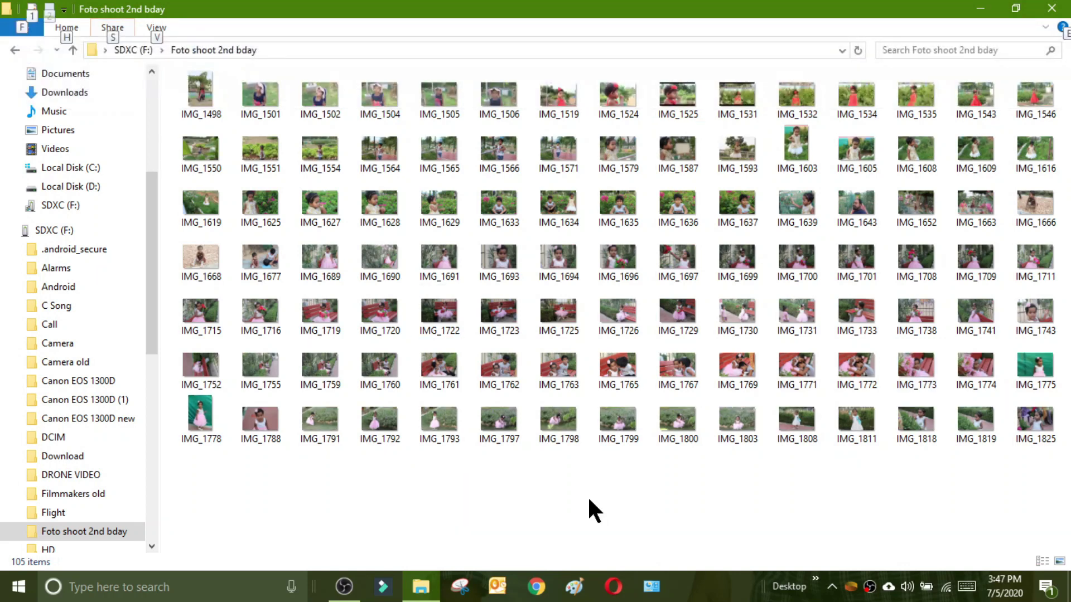
key("Escape")
key("ctrl+a")
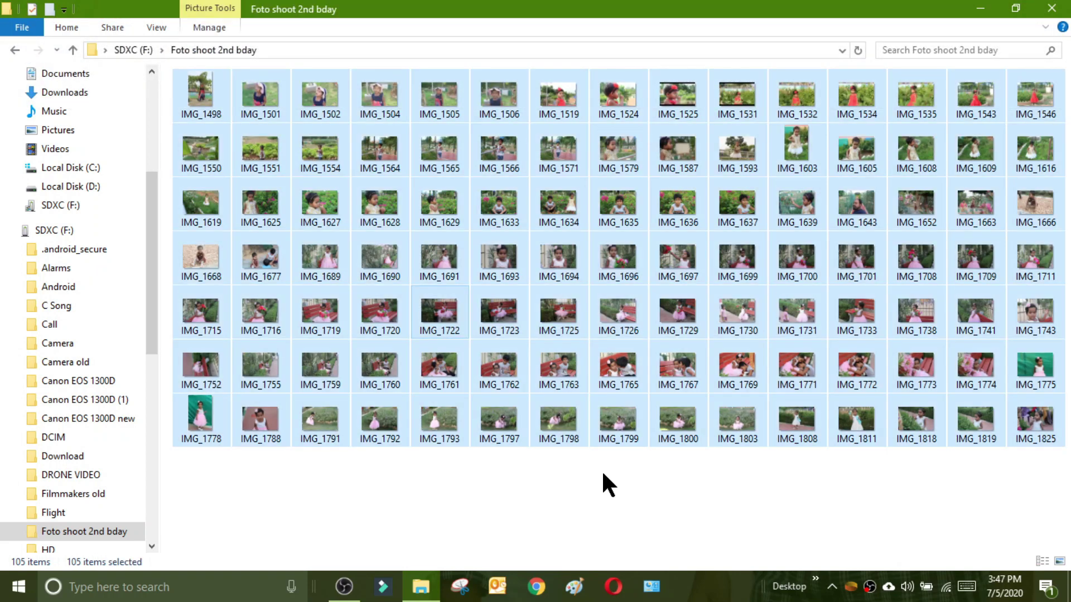
right_click(452, 256)
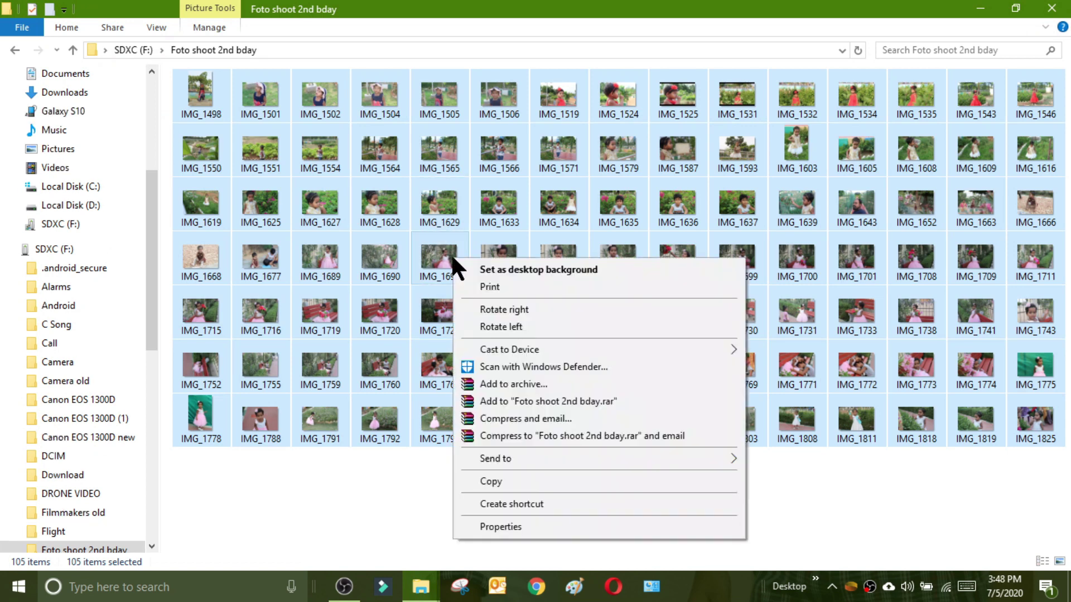
mouse_move(532, 457)
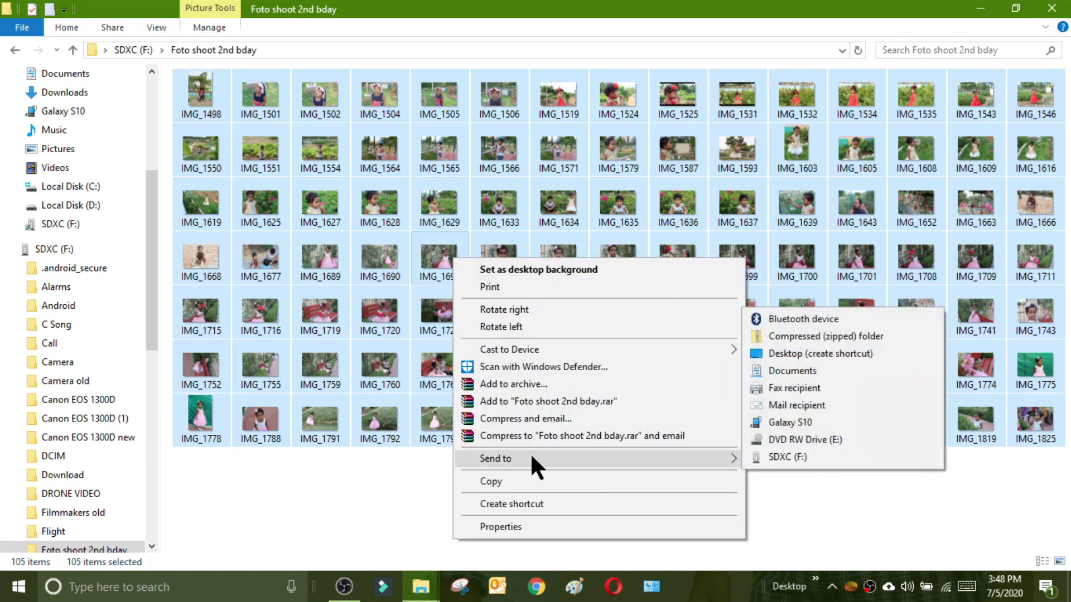
left_click(787, 425)
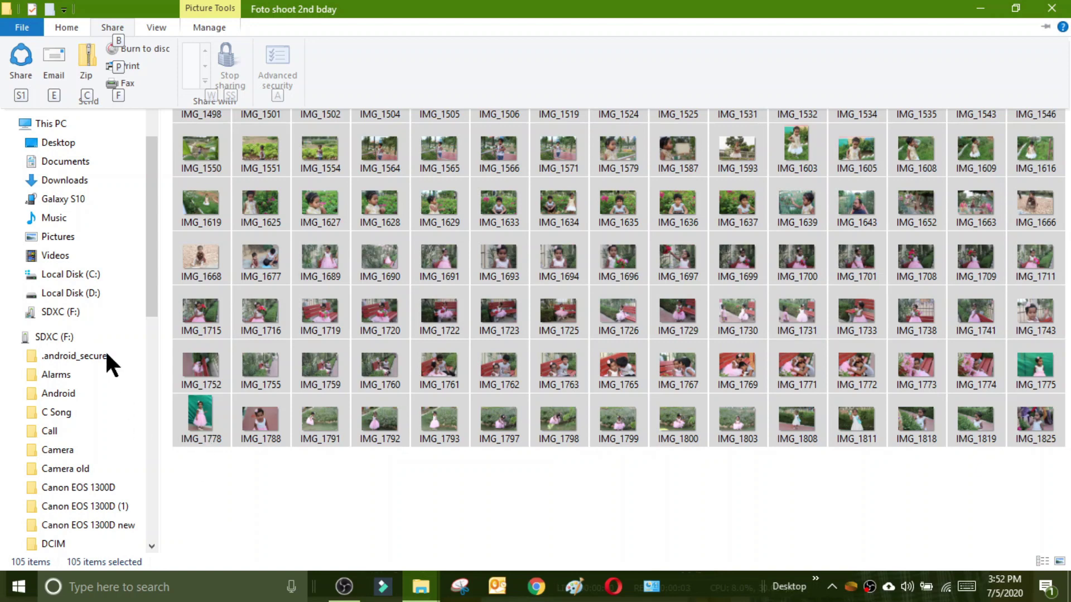
Step: Go to the Galaxy S10 device, refresh its contents and open its Phone storage
key("Escape")
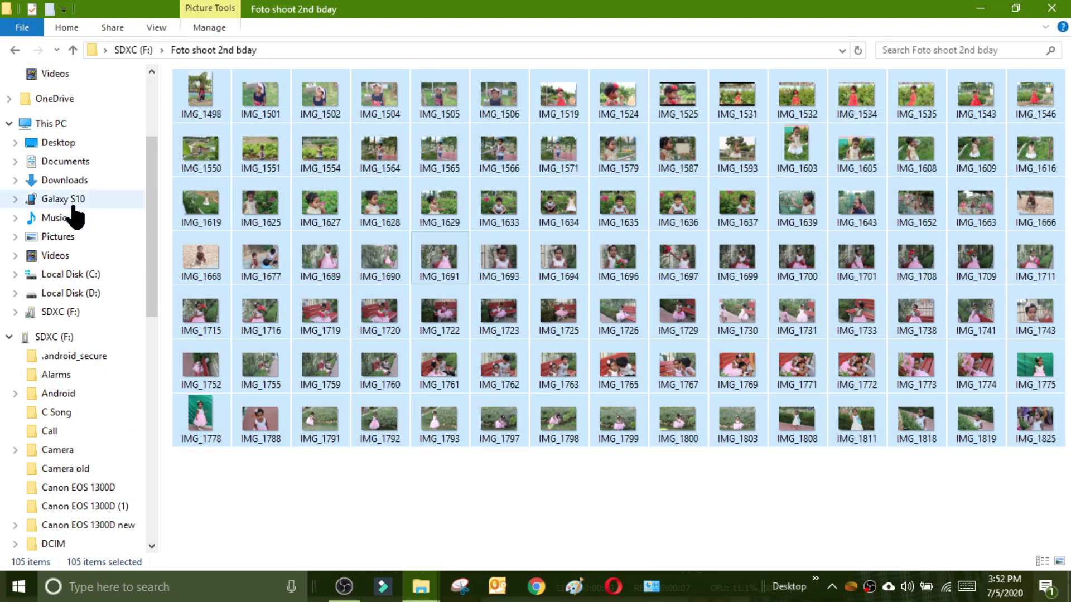
left_click(73, 204)
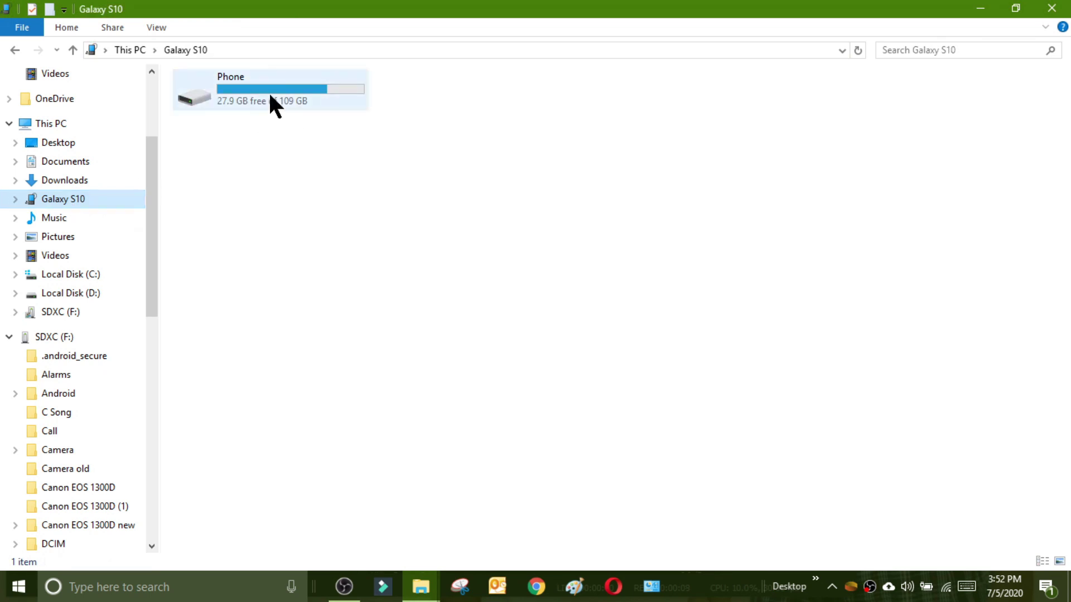
right_click(310, 184)
left_click(355, 247)
double_click(293, 94)
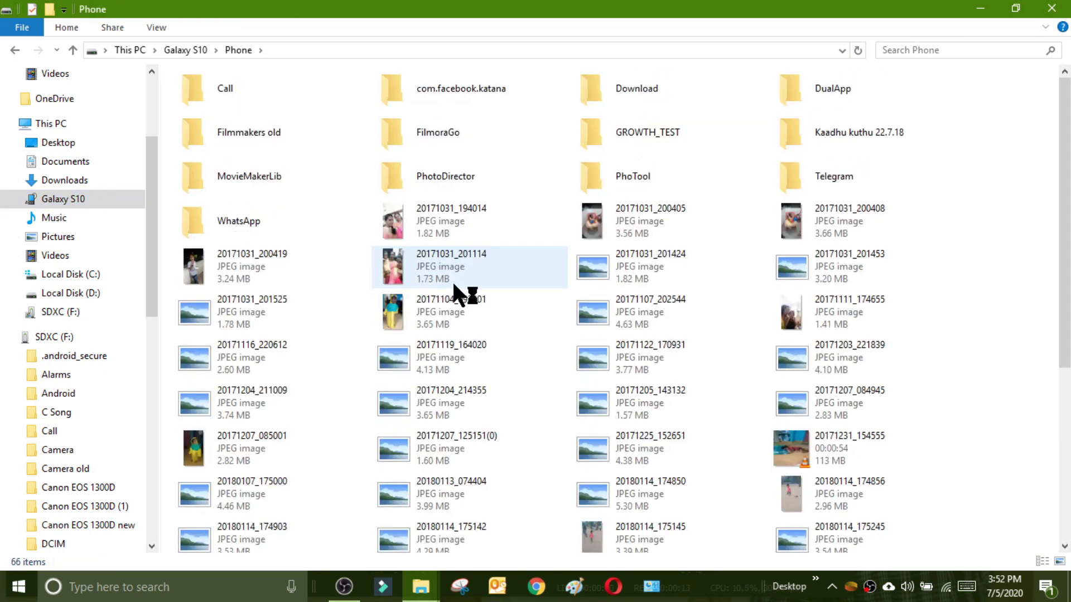
Step: Find the copied IMG photos at the end of the Phone storage list and view IMG_1773 to check it
scroll(452, 280, "down", 10)
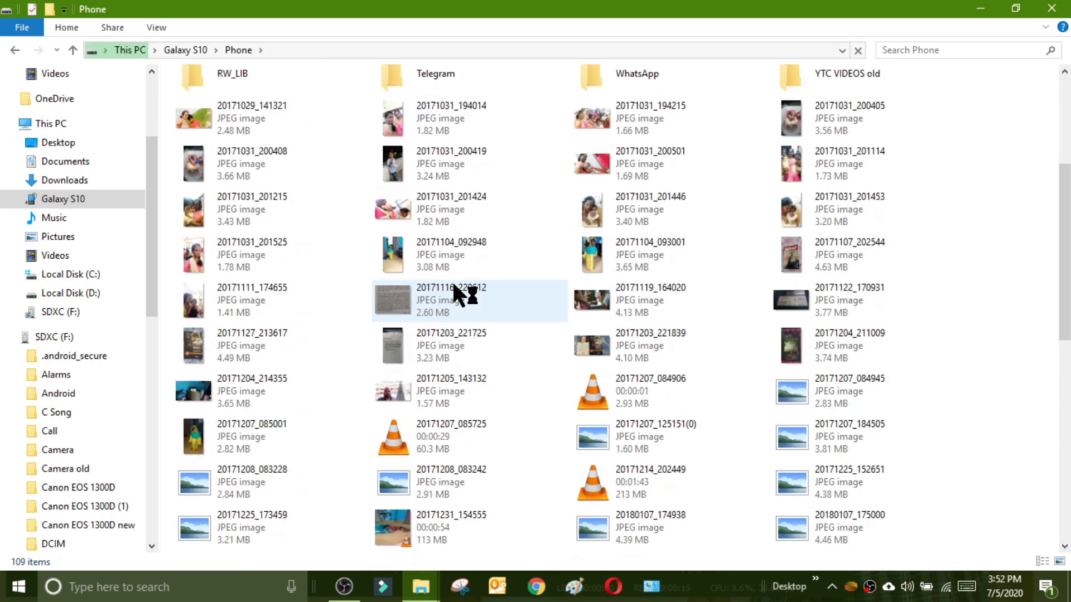
scroll(451, 280, "down", 15)
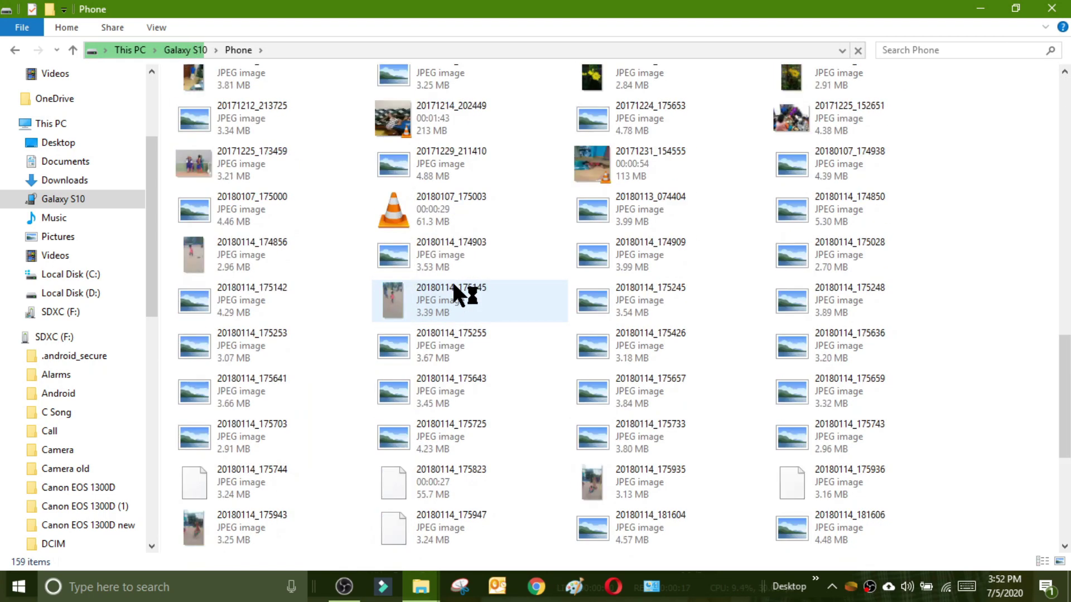
scroll(453, 283, "down", 6)
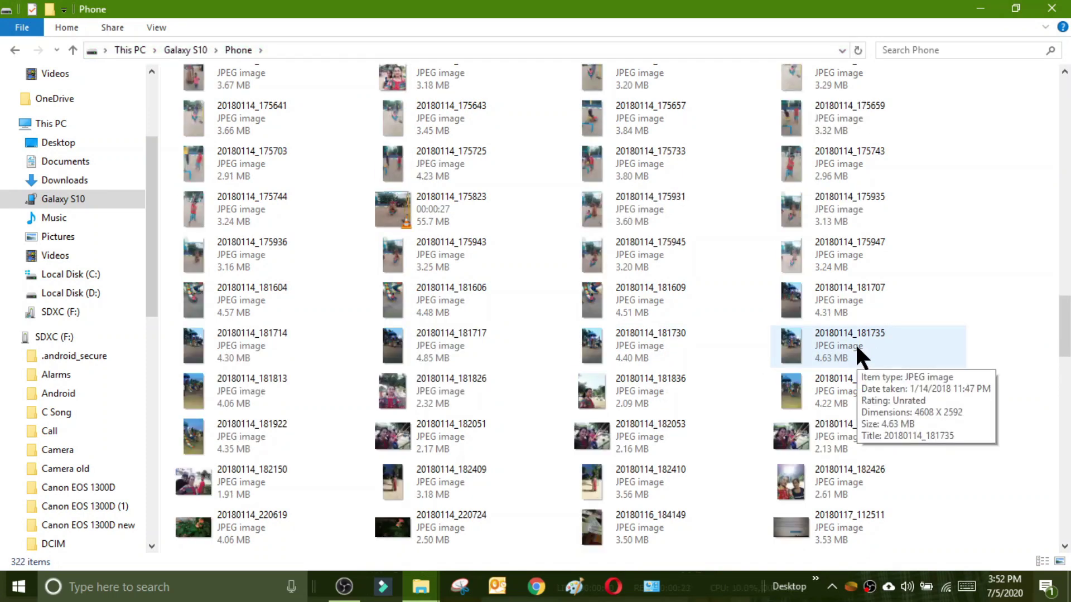
scroll(855, 343, "down", 10)
scroll(855, 343, "down", 5)
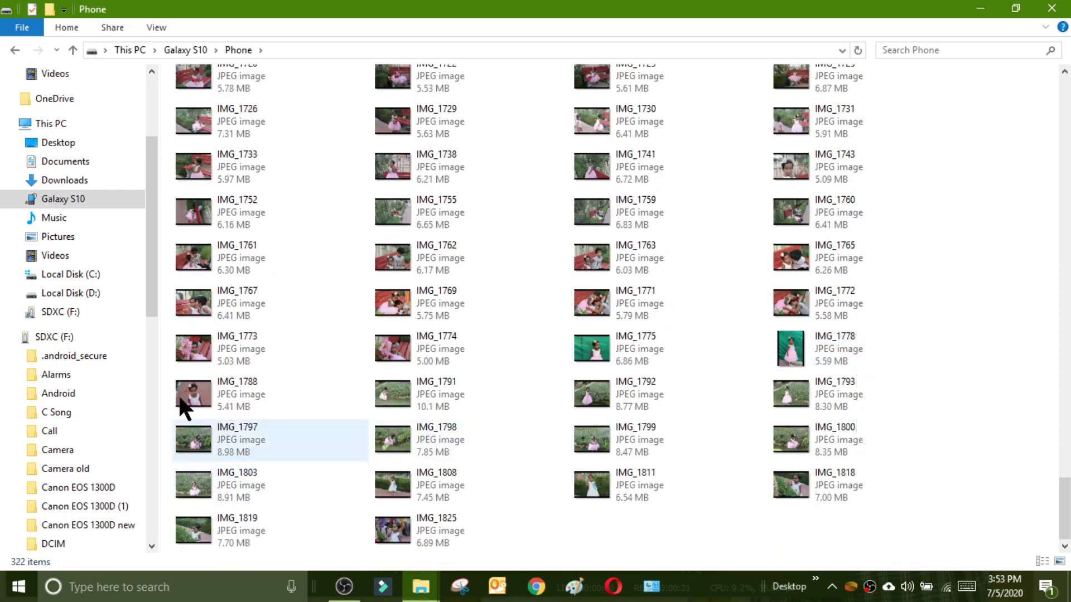
double_click(202, 347)
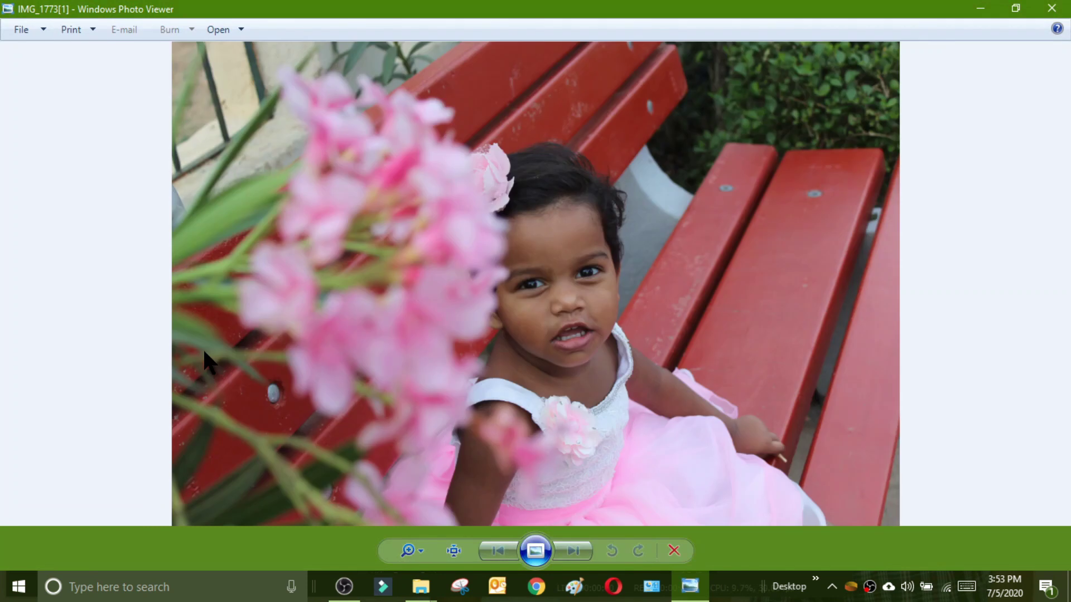
left_click(1051, 9)
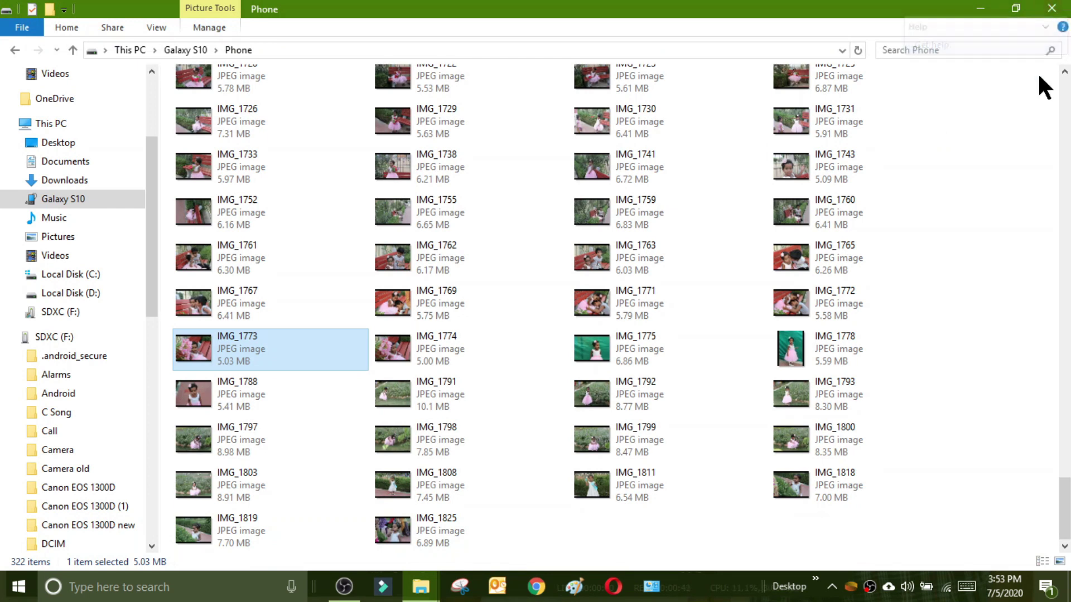
Step: Go to This PC, refresh its list of drives and select SDXC (F:)
left_click(68, 125)
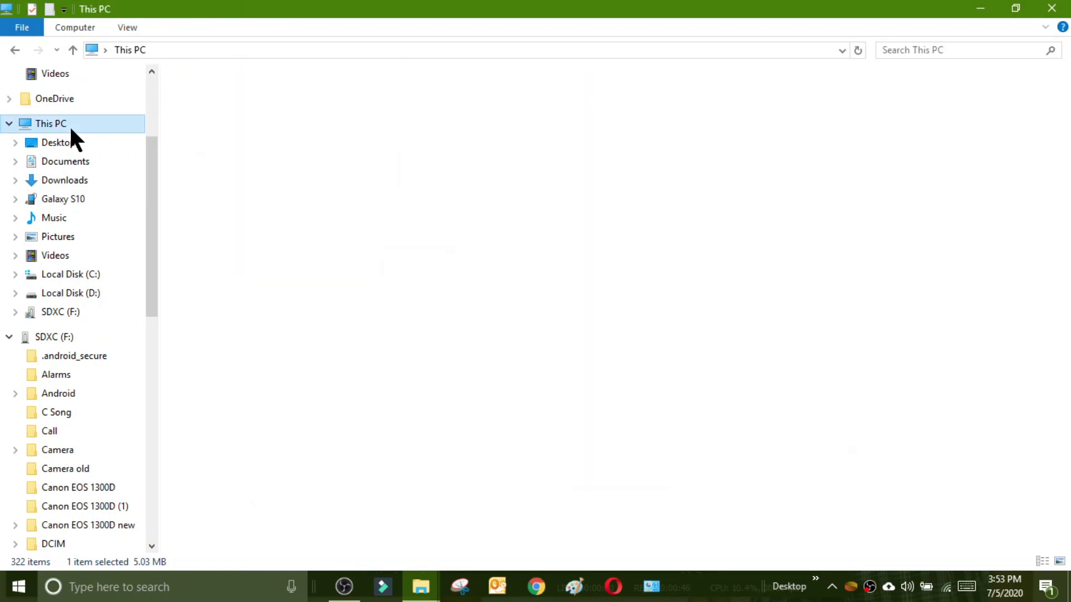
right_click(676, 389)
left_click(753, 455)
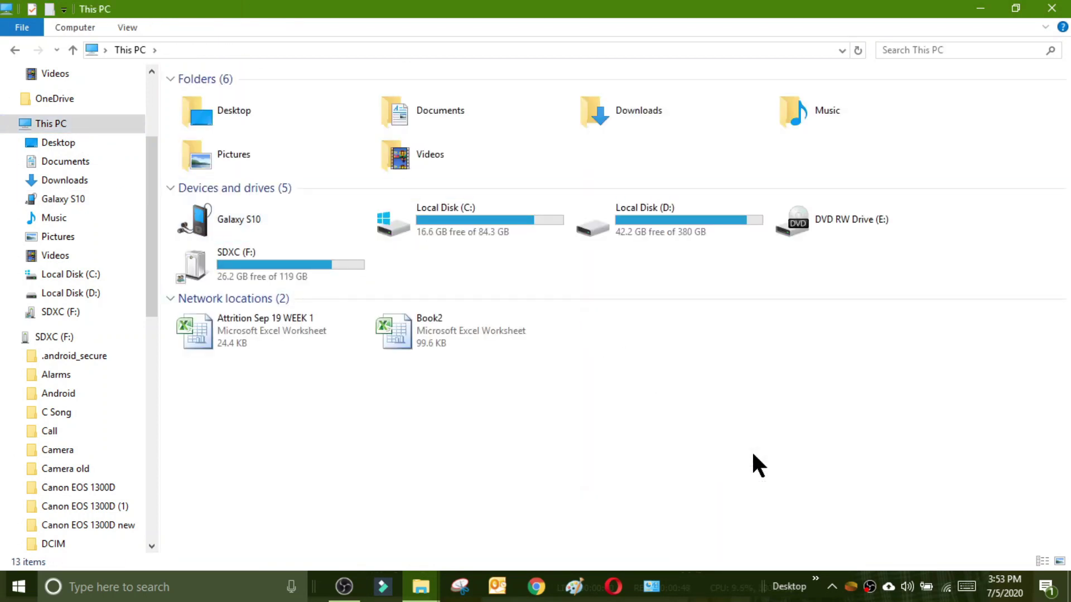
left_click(274, 261)
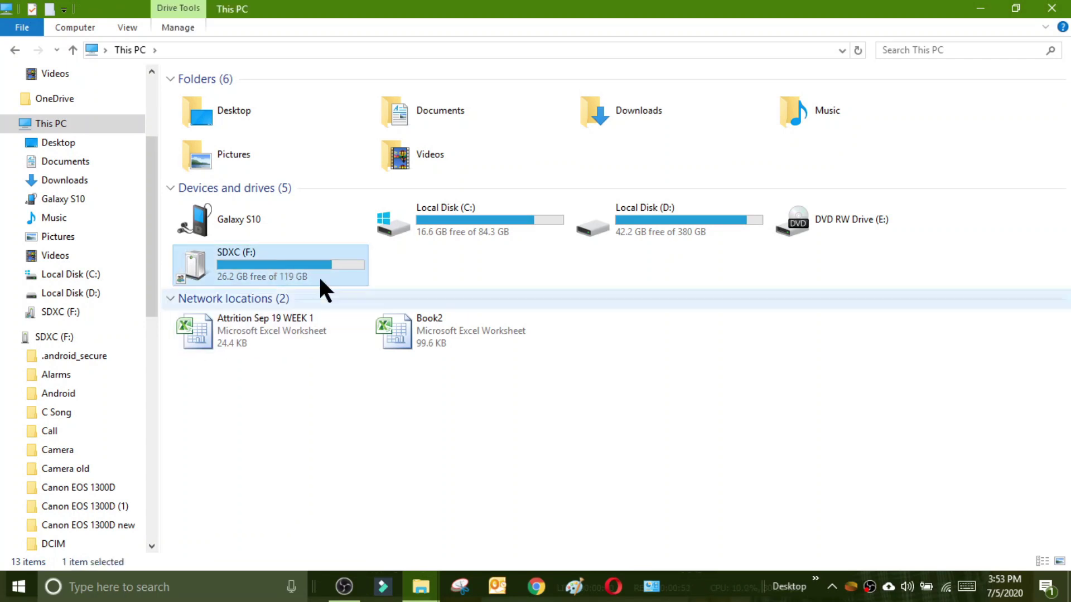